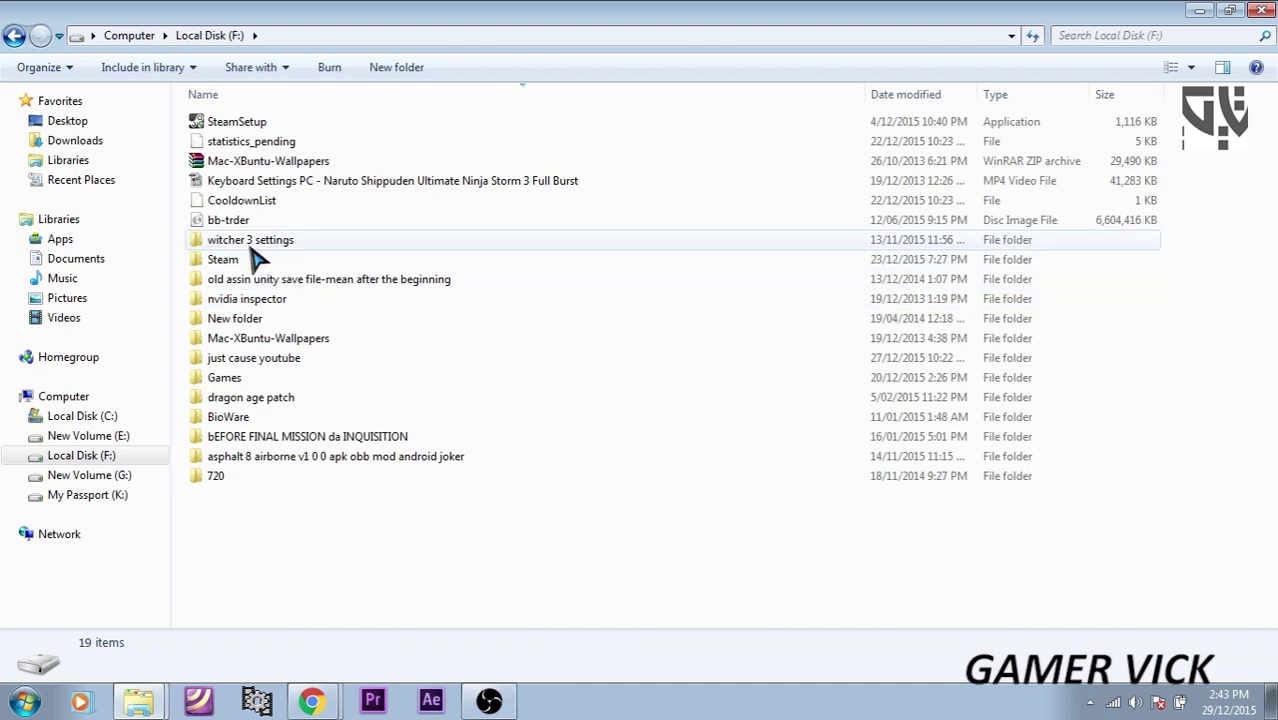
Step: Look over the Steam folder and SteamSetup on Local Disk (F:), then view FileHippo's Steam download page
{"action": "left_click", "coordinate": [280, 263]}
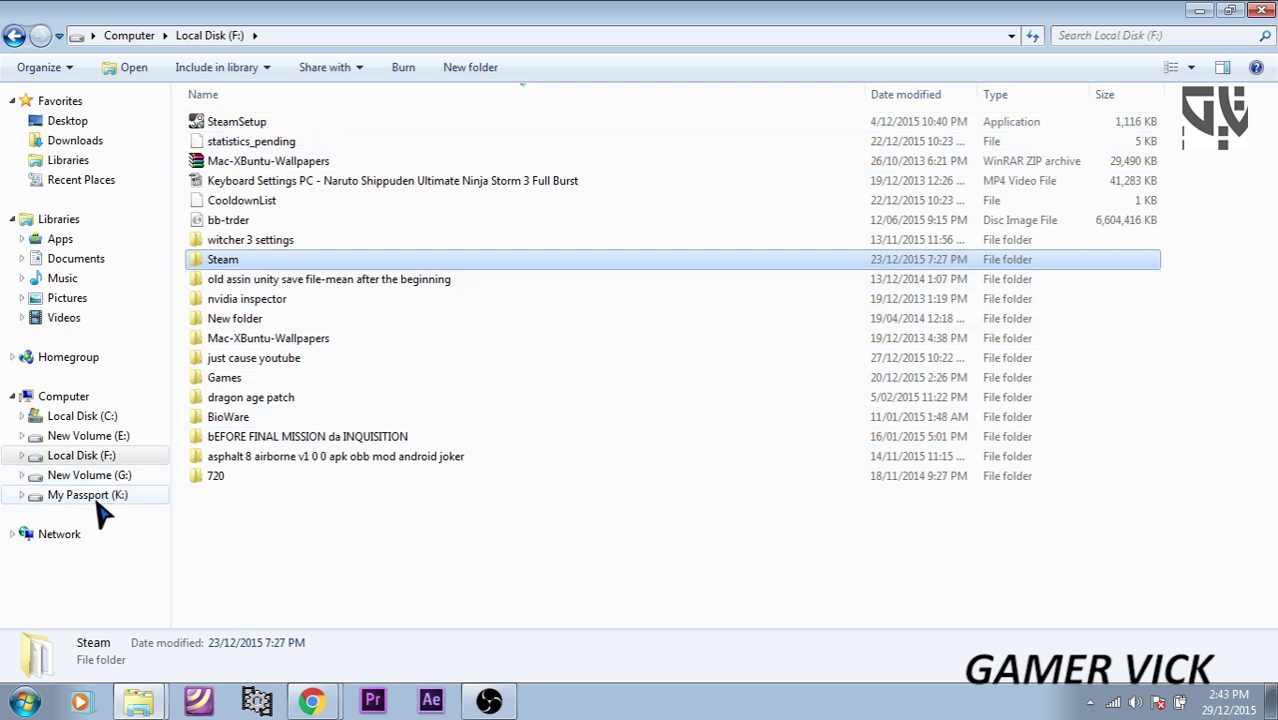
{"action": "left_click", "coordinate": [60, 501]}
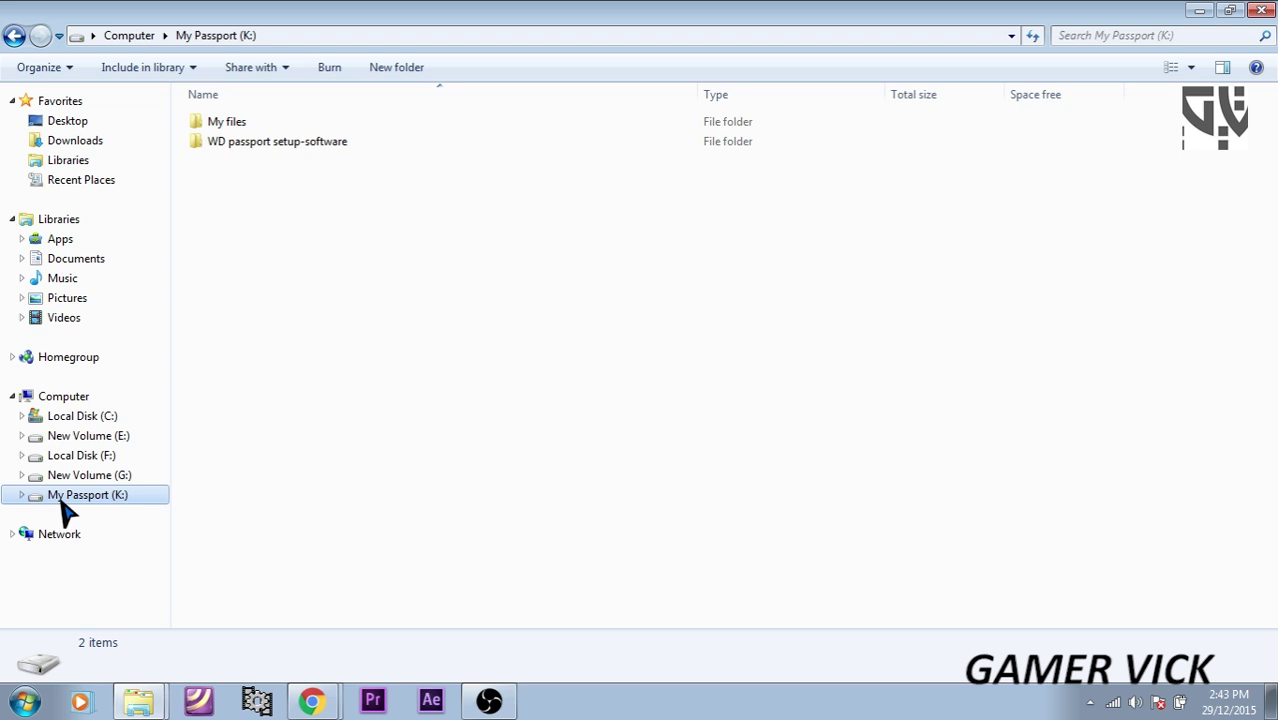
{"action": "left_click", "coordinate": [14, 35]}
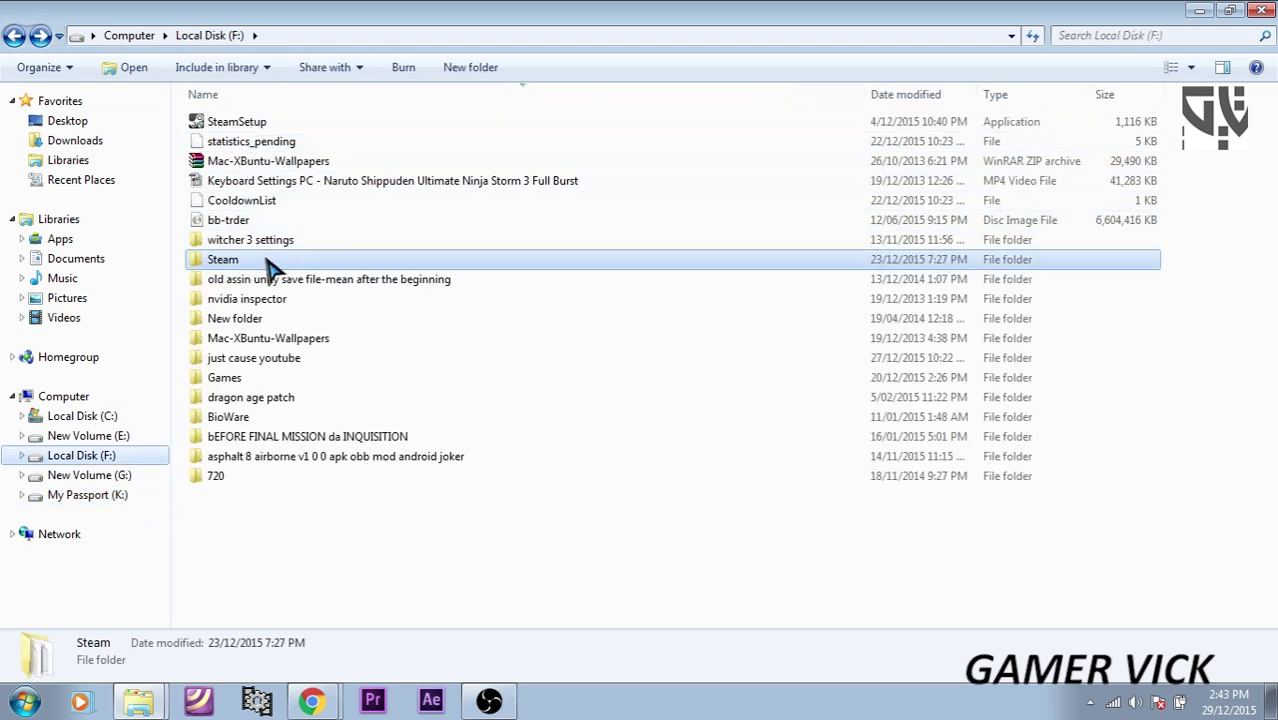
{"action": "left_click", "coordinate": [243, 124]}
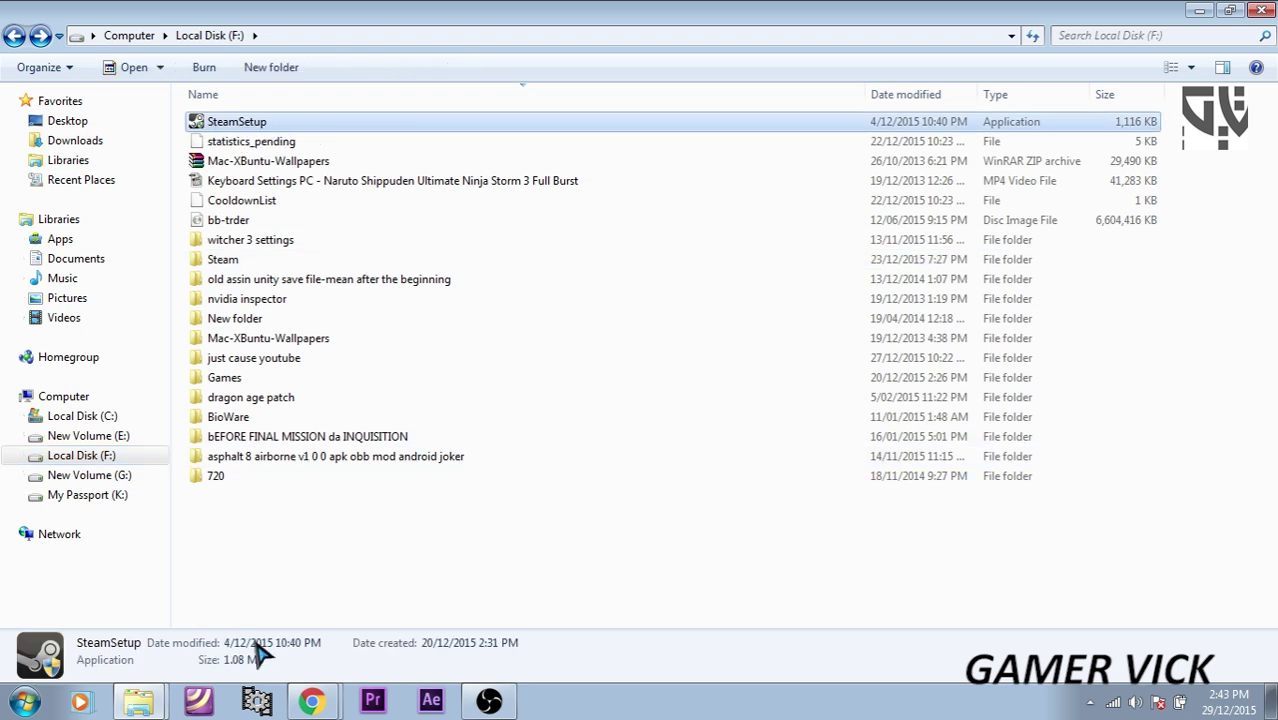
{"action": "left_click", "coordinate": [334, 698]}
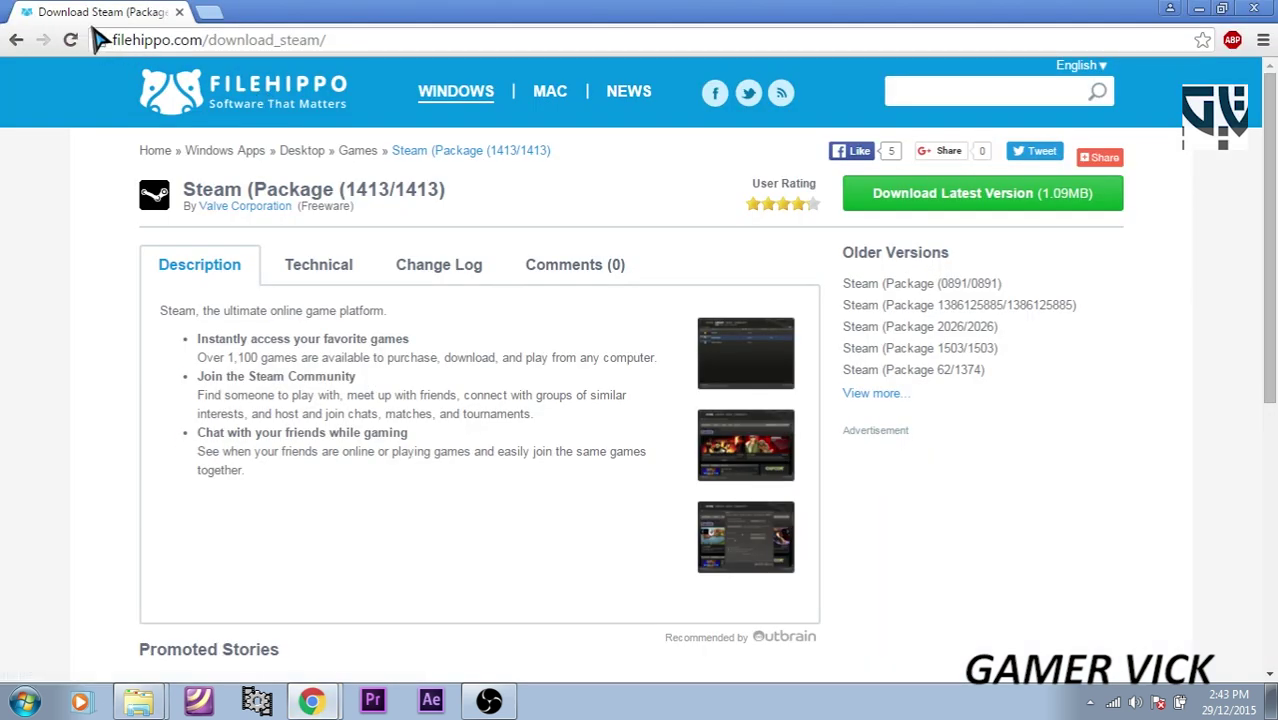
{"action": "left_click", "coordinate": [351, 41]}
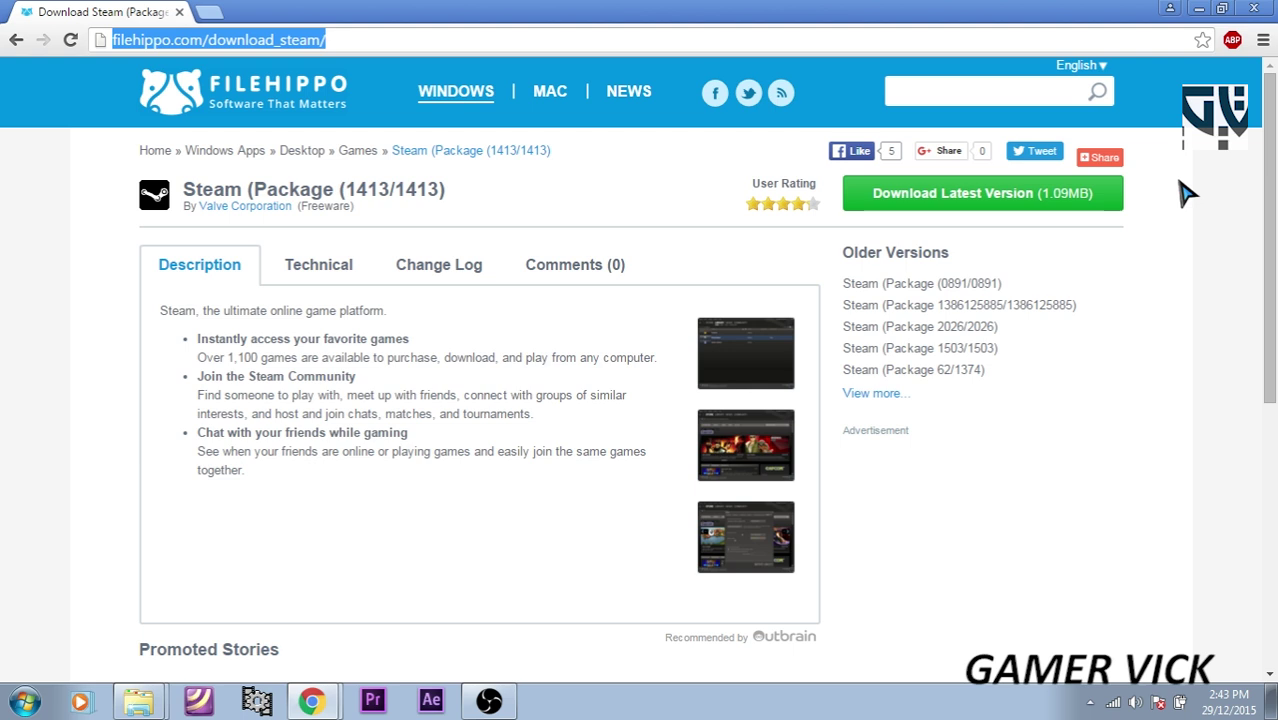
Step: Open F:\Steam and select all items except uninstall, public and one other file
{"action": "left_click", "coordinate": [1201, 10]}
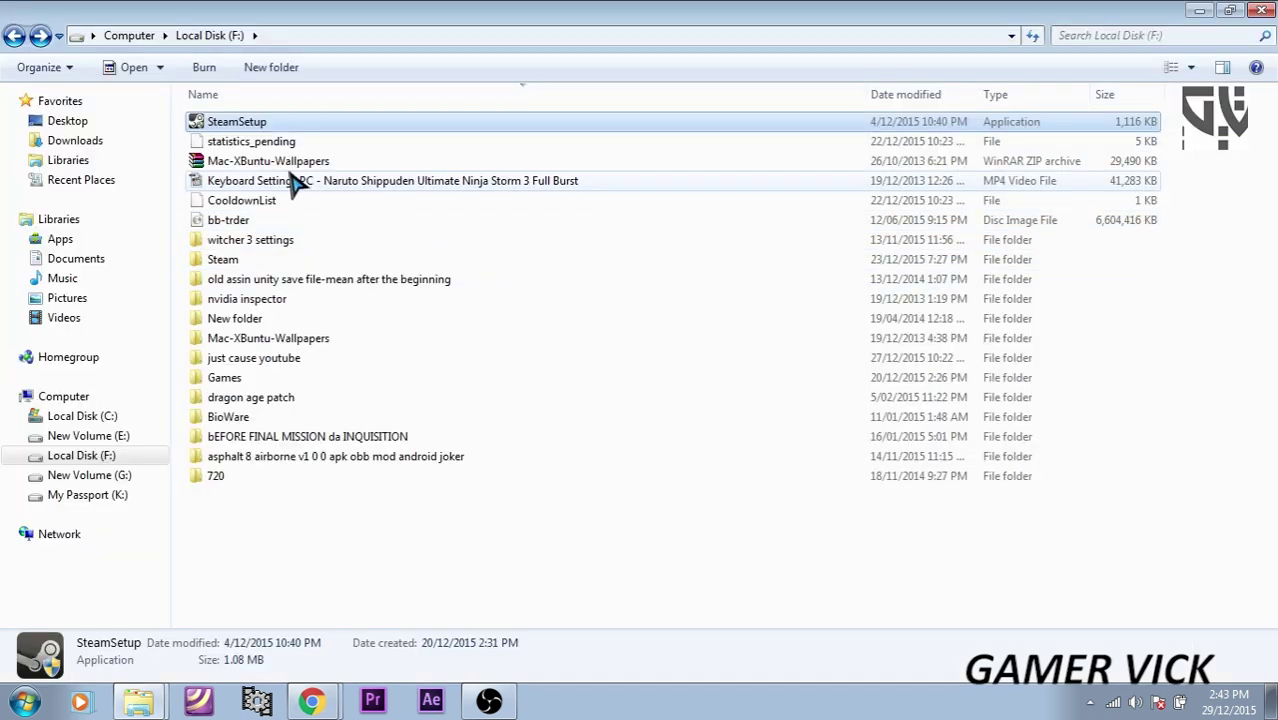
{"action": "double_click", "coordinate": [248, 265]}
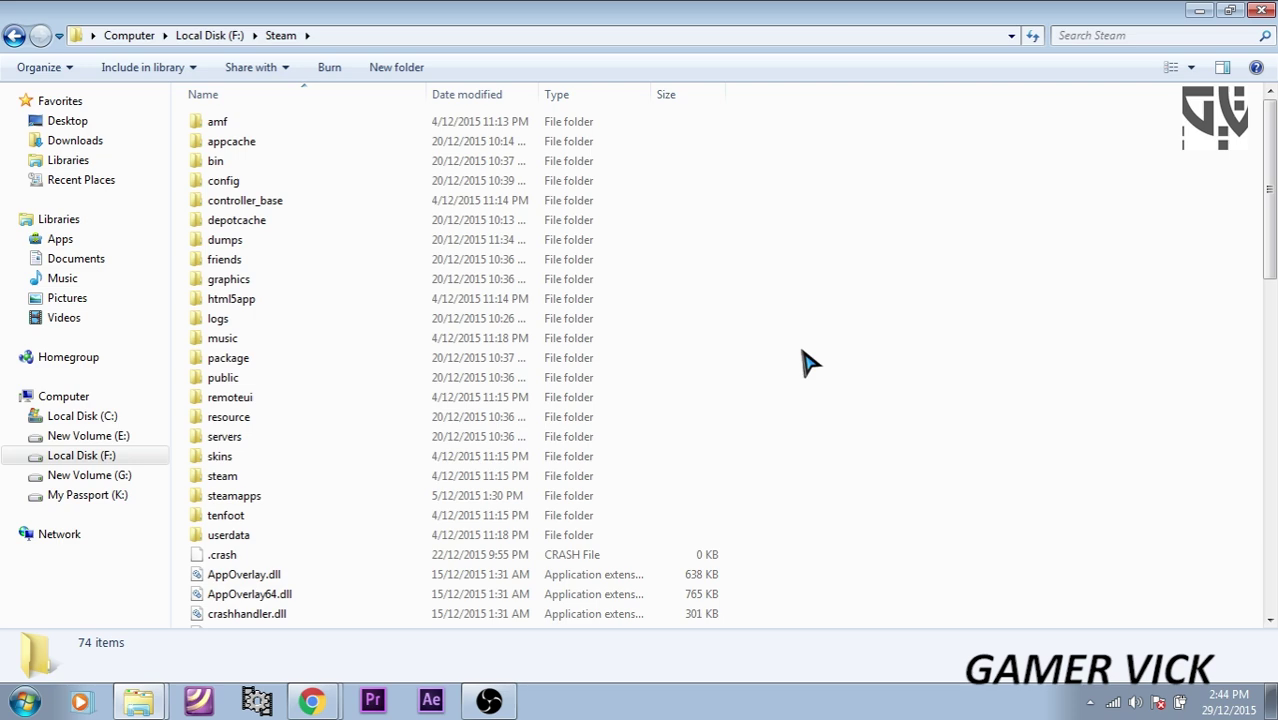
{"action": "key", "text": "ctrl+a"}
{"action": "scroll", "coordinate": [505, 392], "scroll_direction": "down", "scroll_amount": 4}
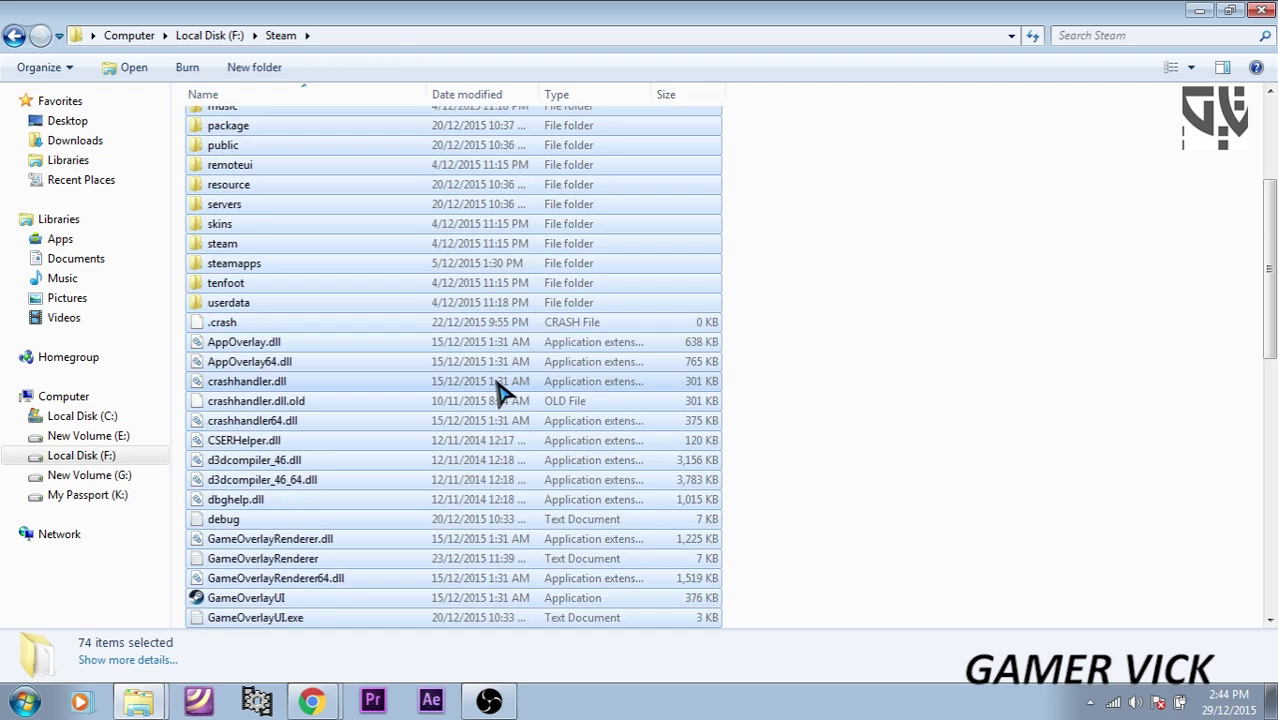
{"action": "scroll", "coordinate": [320, 410], "scroll_direction": "down", "scroll_amount": 12}
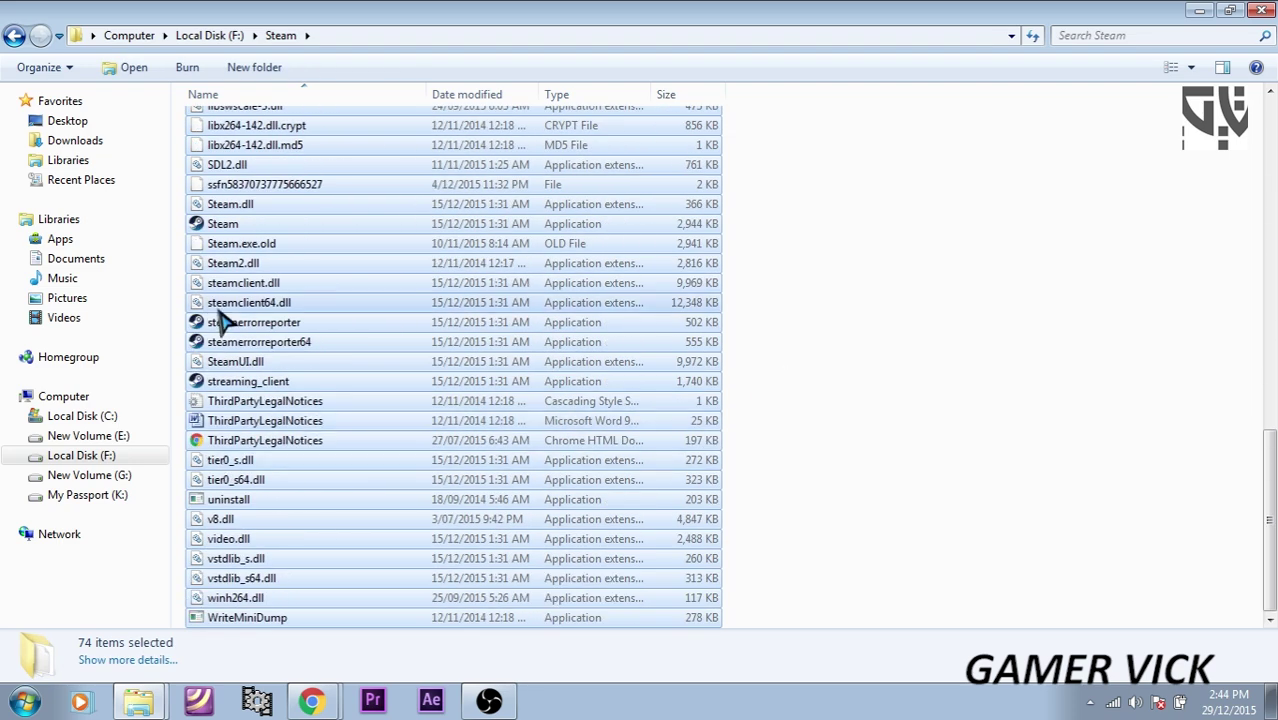
{"action": "left_click", "coordinate": [245, 224], "text": "ctrl"}
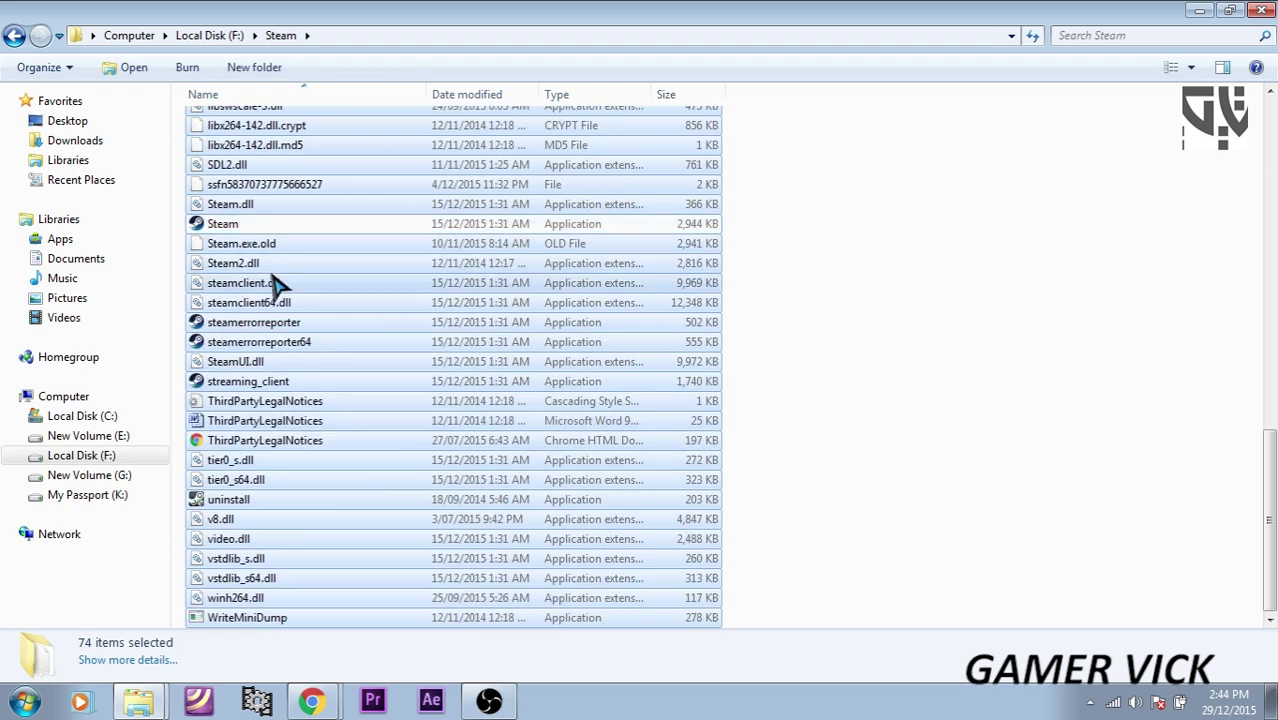
{"action": "left_click", "coordinate": [233, 505], "text": "ctrl"}
{"action": "scroll", "coordinate": [610, 505], "scroll_direction": "up", "scroll_amount": 16}
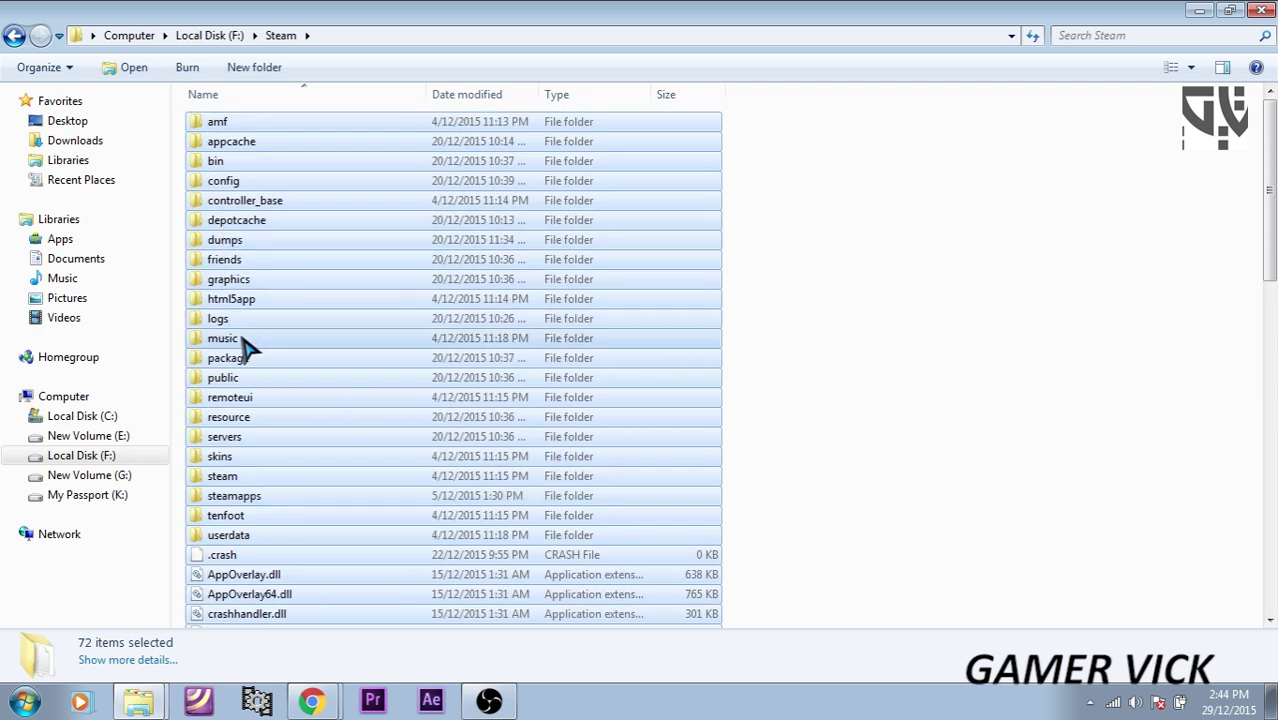
{"action": "left_click", "coordinate": [246, 379], "text": "ctrl"}
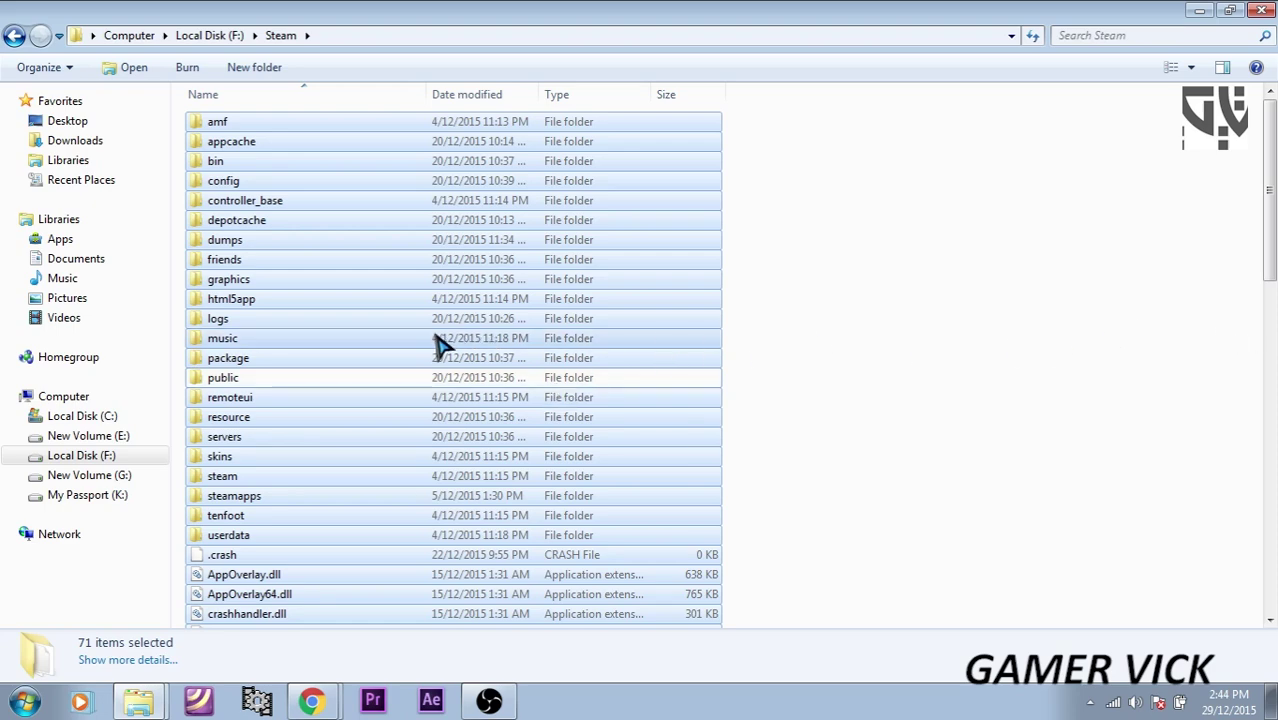
{"action": "scroll", "coordinate": [440, 342], "scroll_direction": "down", "scroll_amount": 15}
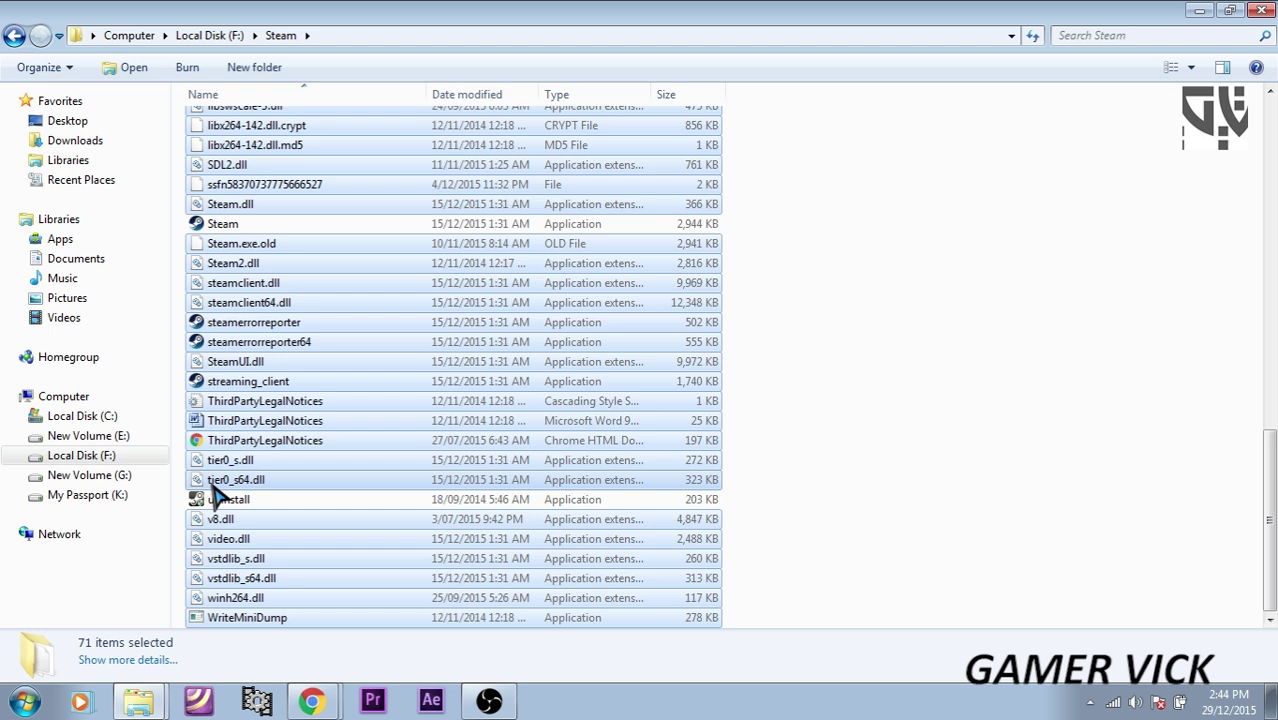
Step: Create a new folder named Steam in My Passport (K:)\My files\Games
{"action": "left_click", "coordinate": [95, 505]}
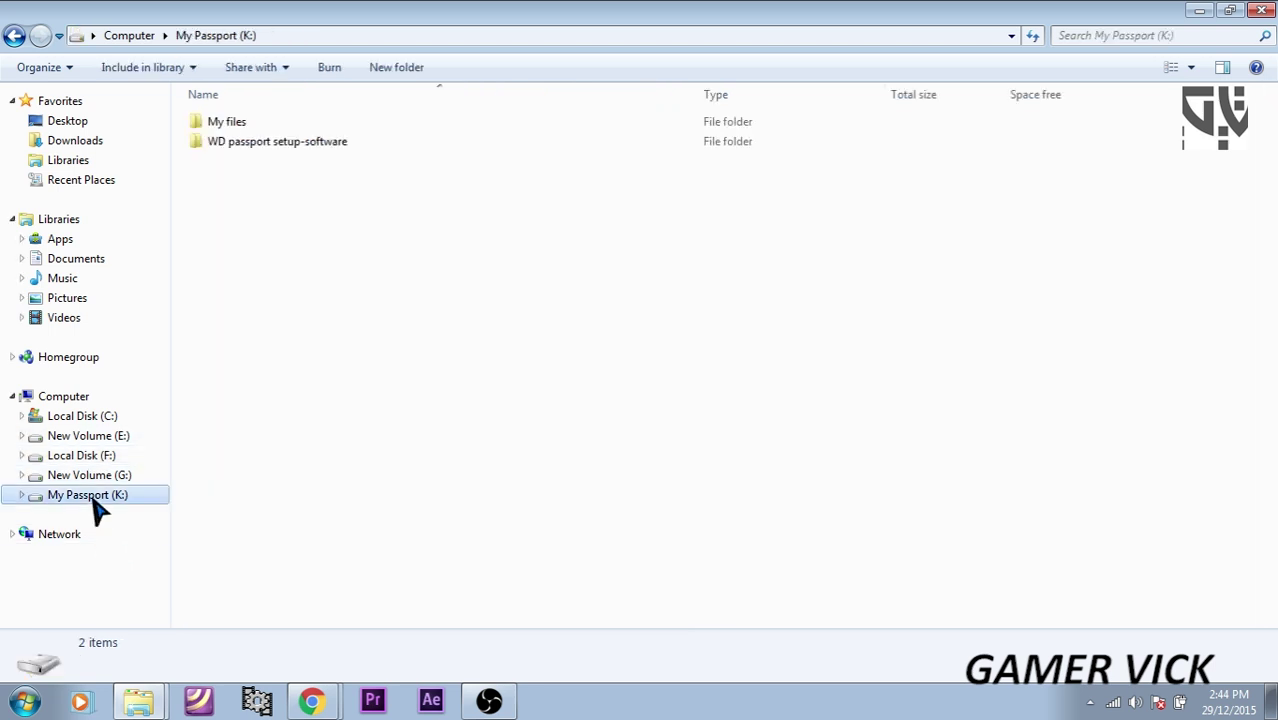
{"action": "double_click", "coordinate": [272, 124]}
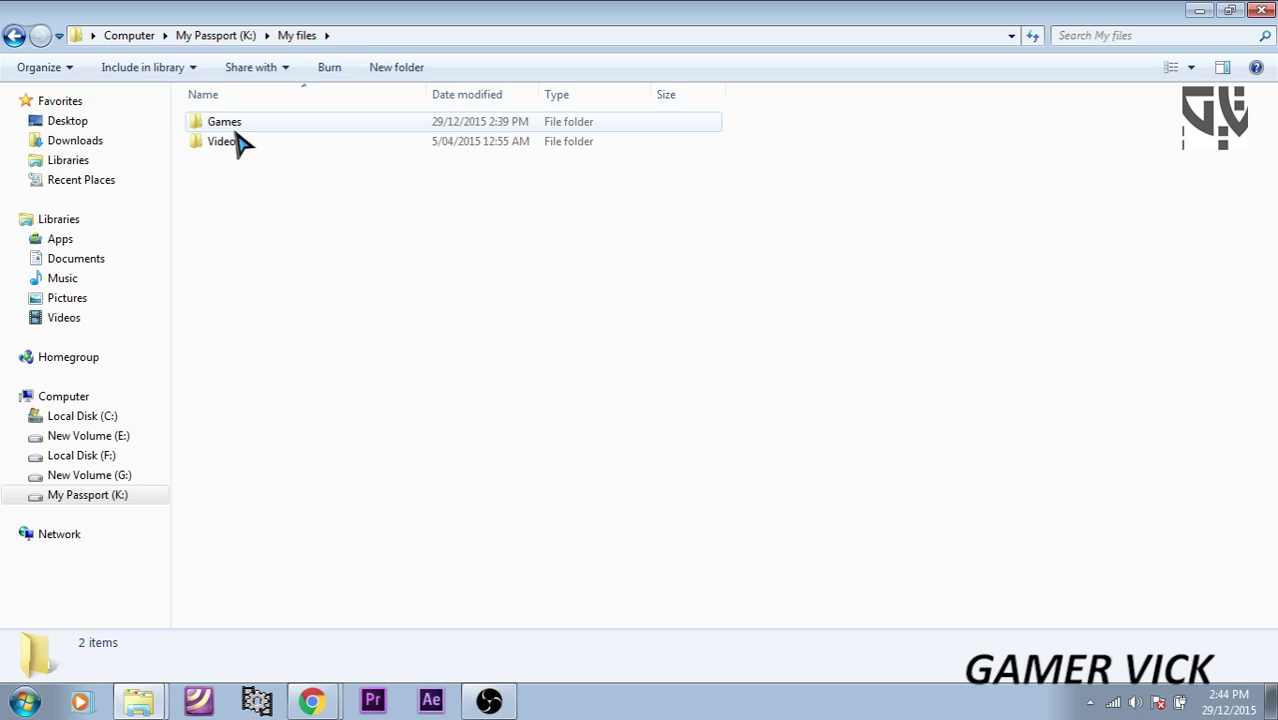
{"action": "double_click", "coordinate": [240, 127]}
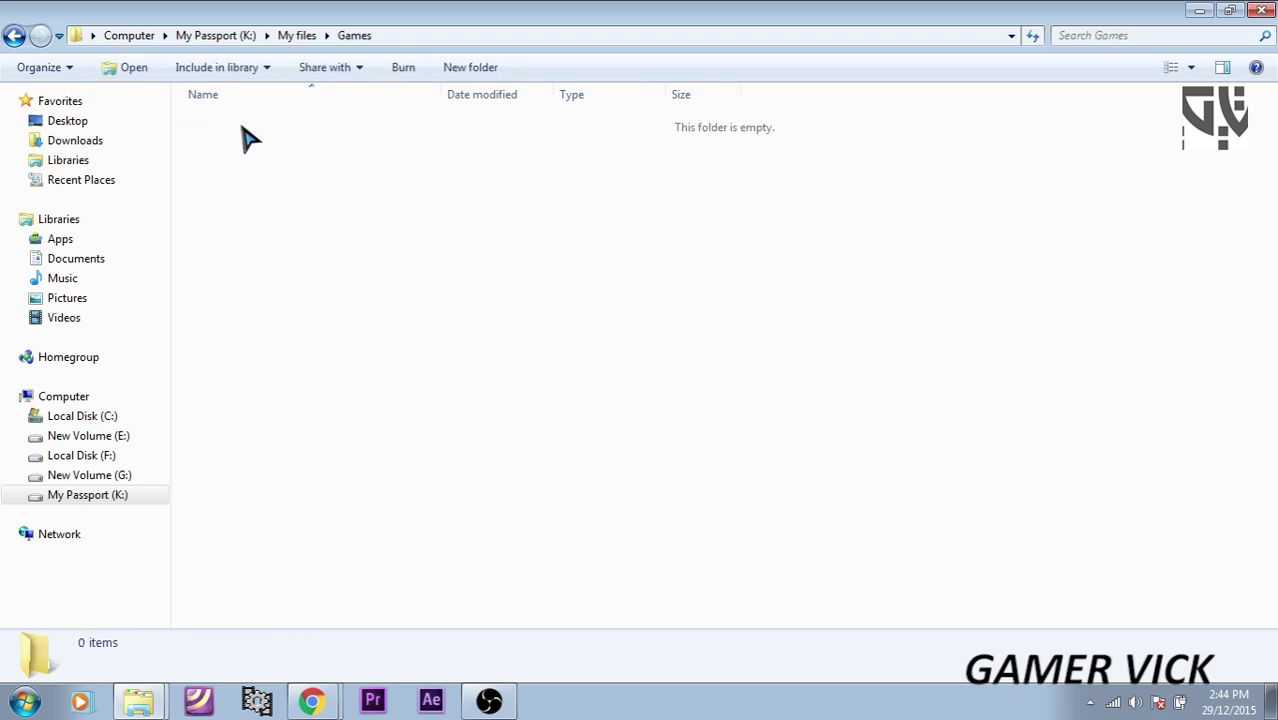
{"action": "right_click", "coordinate": [281, 250]}
{"action": "mouse_move", "coordinate": [437, 476]}
{"action": "left_click", "coordinate": [600, 222]}
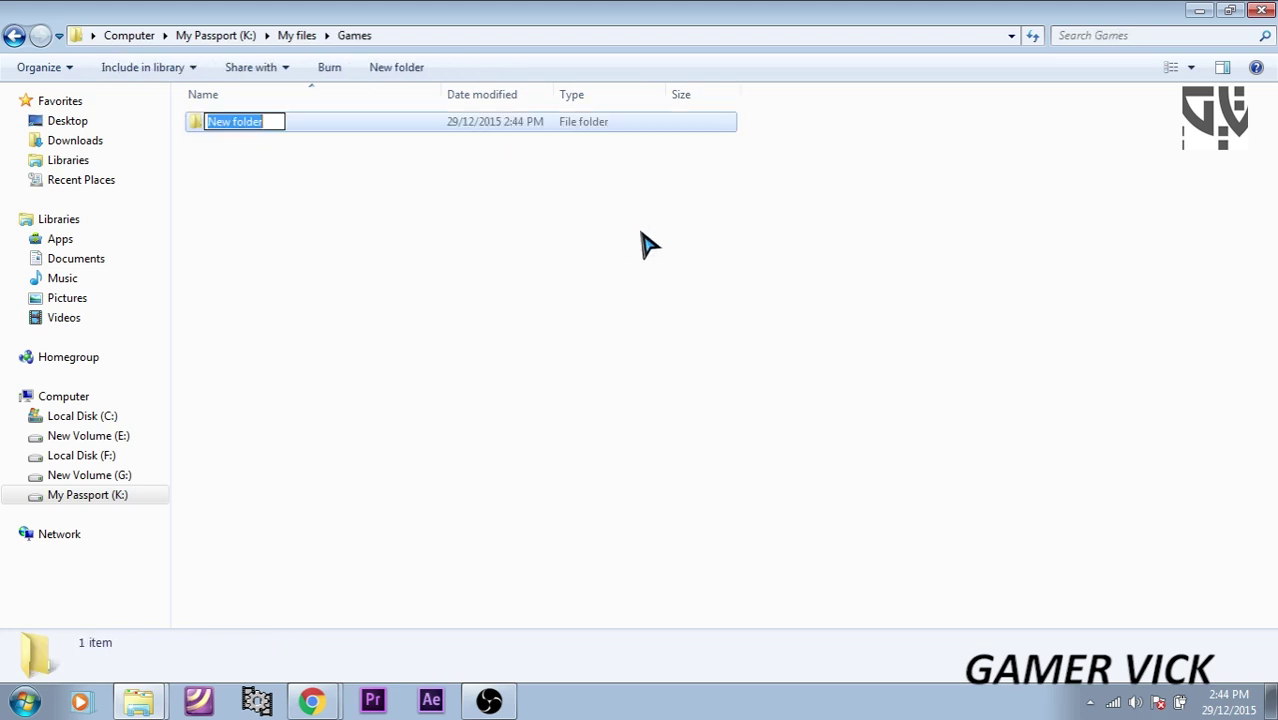
{"action": "type", "text": "Steam"}
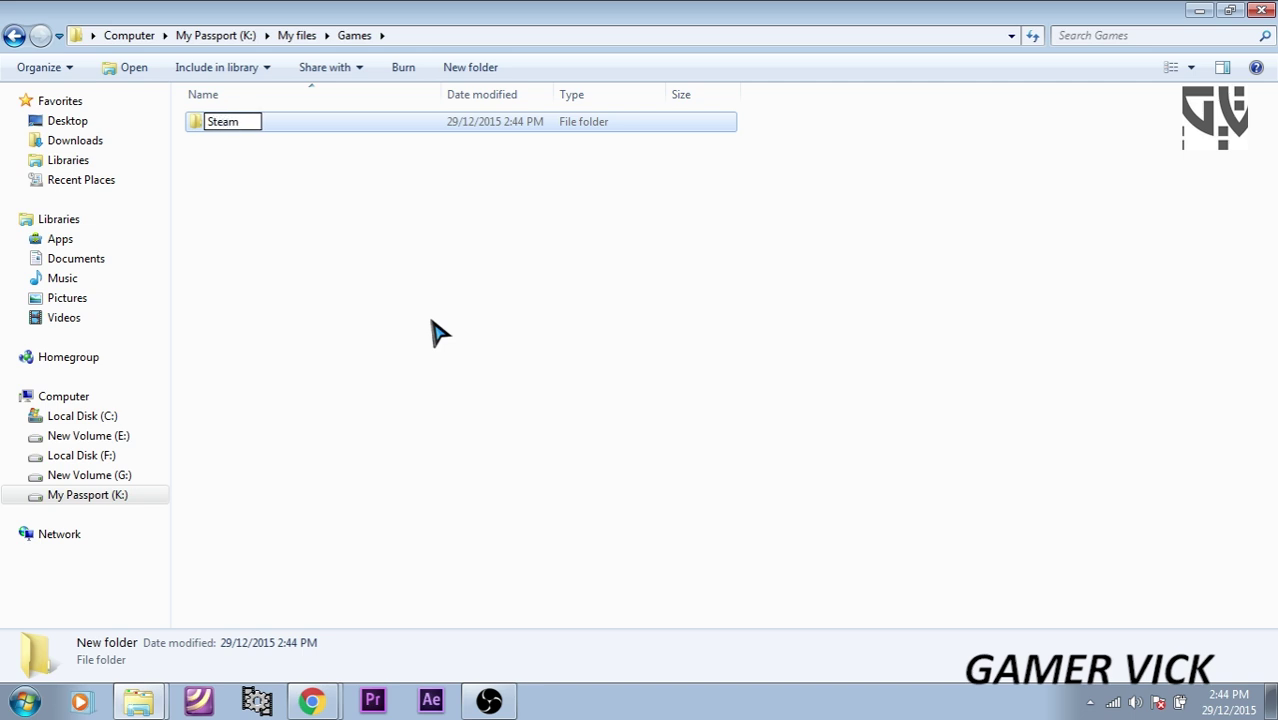
{"action": "left_click", "coordinate": [445, 357]}
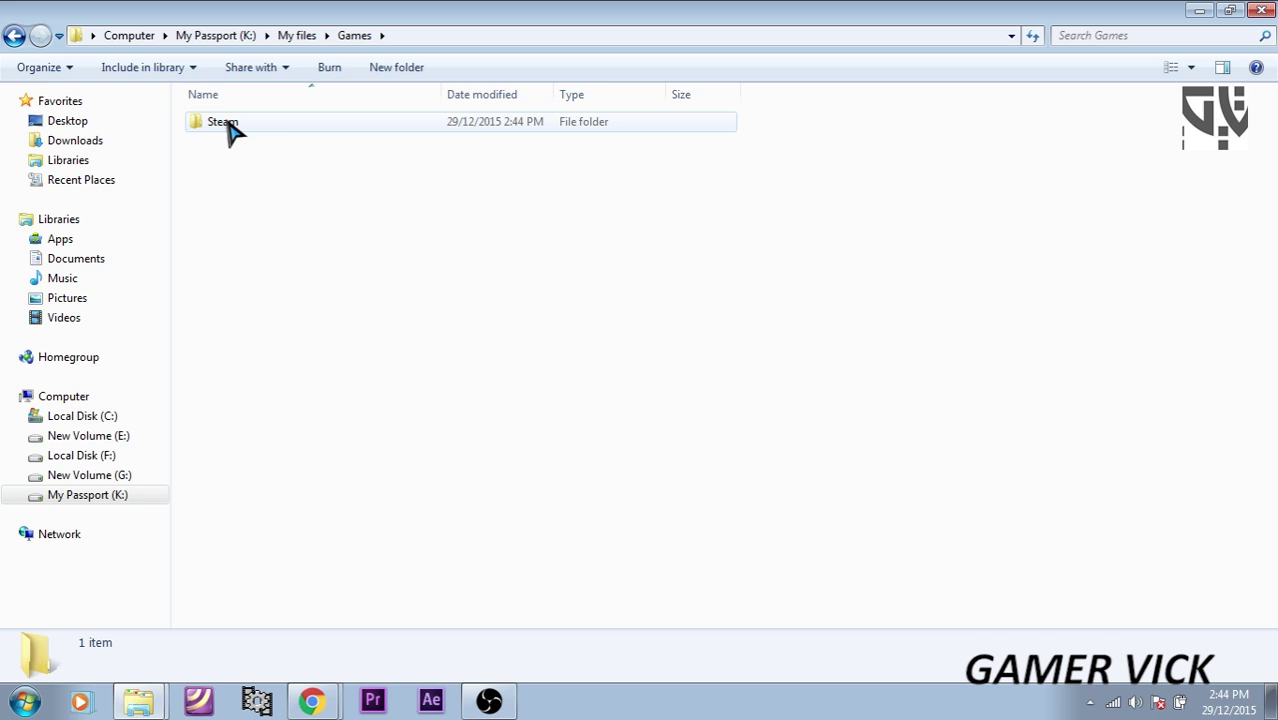
Step: Paste the copied Steam files into the new Steam folder
{"action": "double_click", "coordinate": [228, 124]}
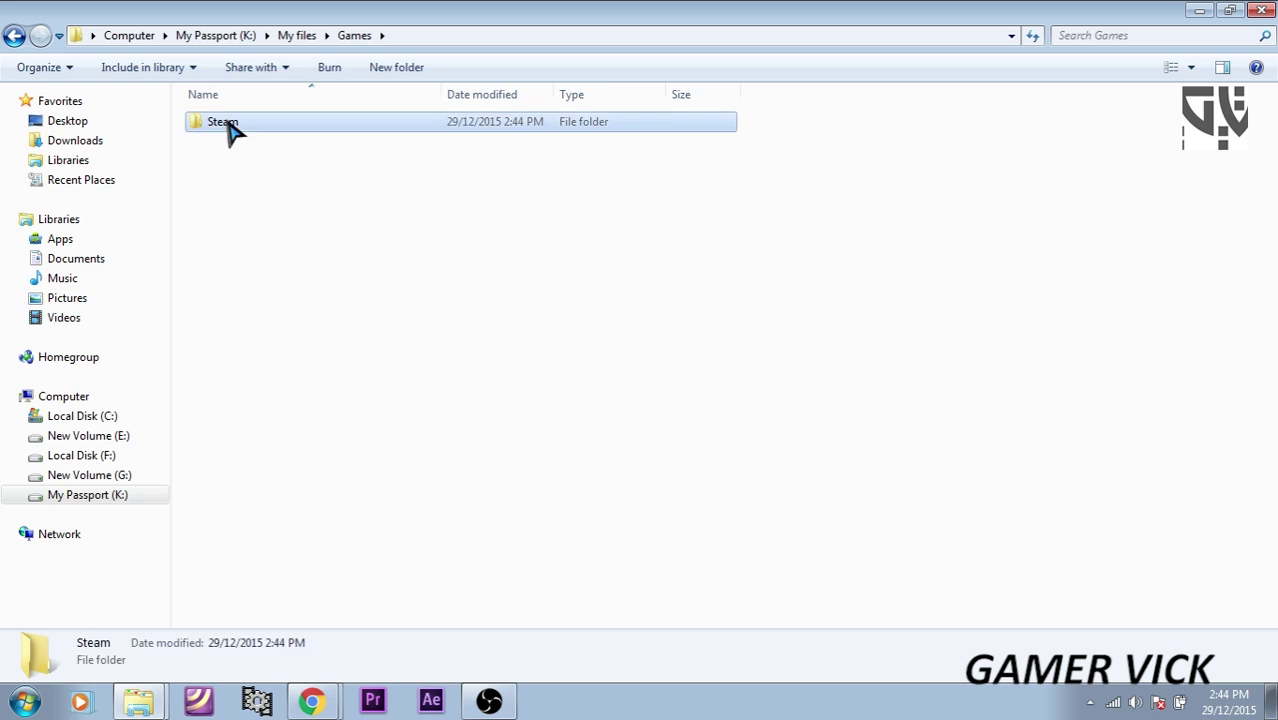
{"action": "right_click", "coordinate": [350, 358]}
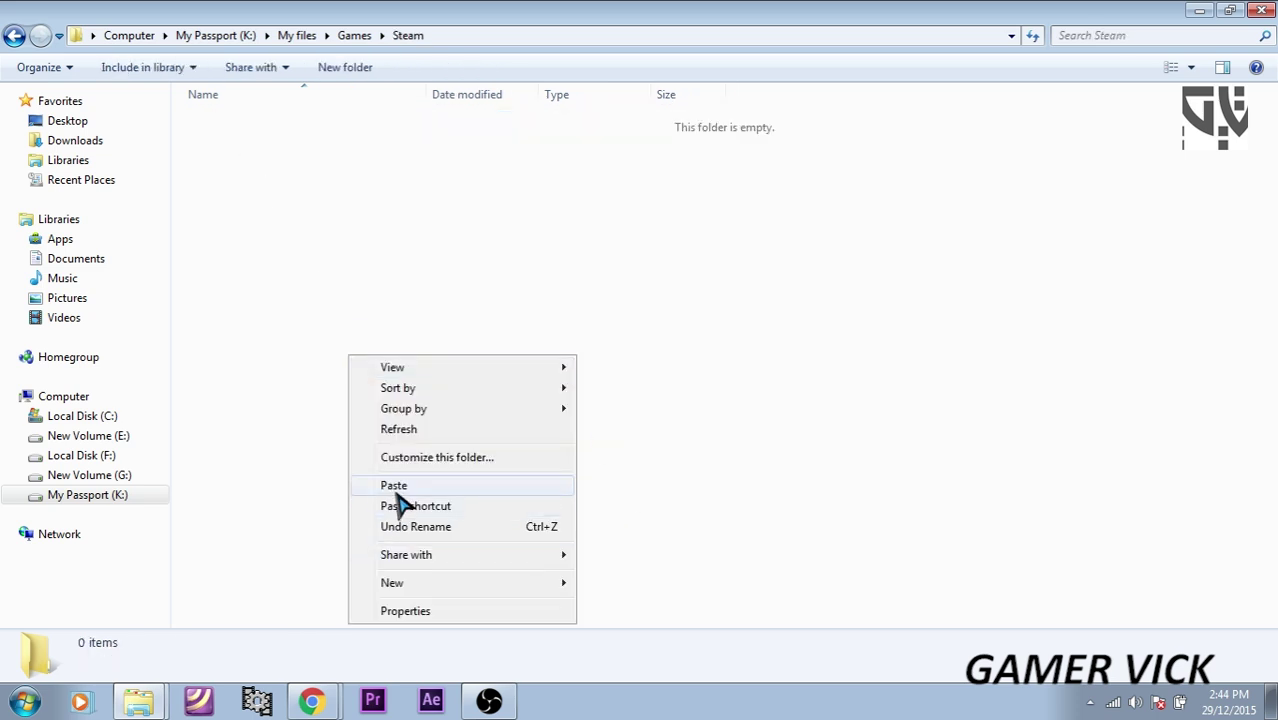
{"action": "left_click", "coordinate": [397, 488]}
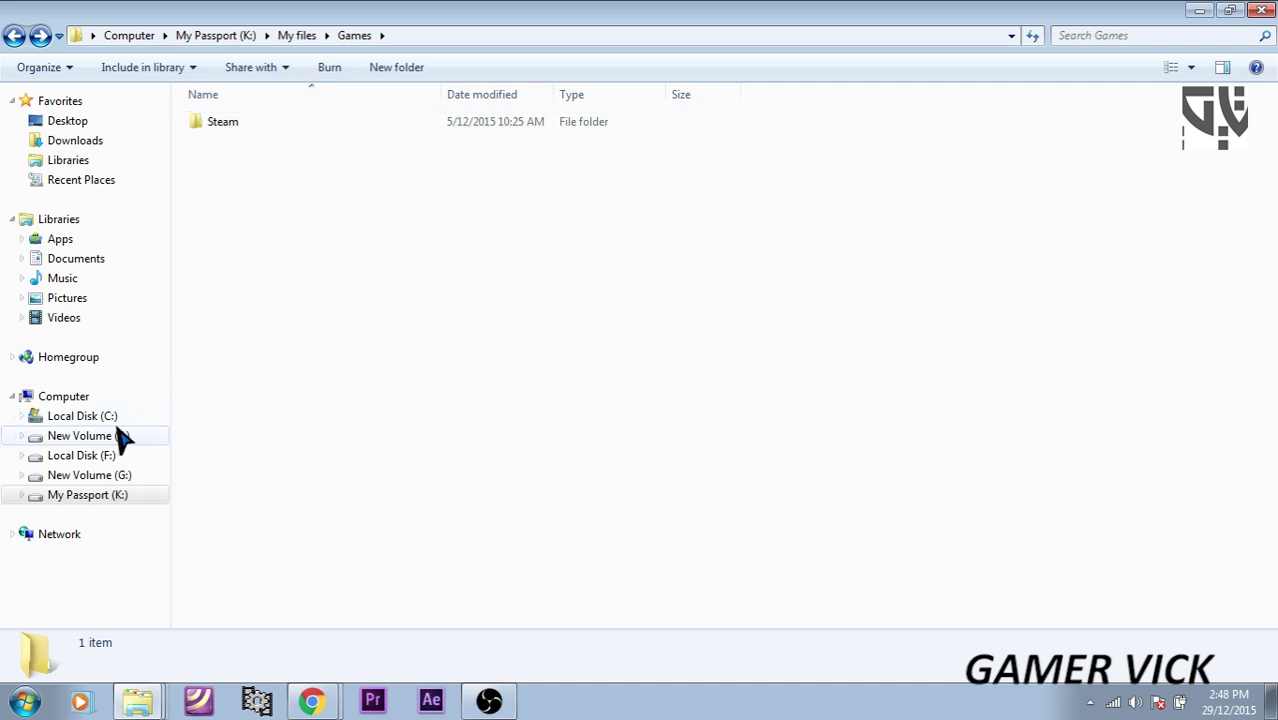
Step: Copy the SteamSetup installer from Local Disk (F:)
{"action": "left_click", "coordinate": [127, 463]}
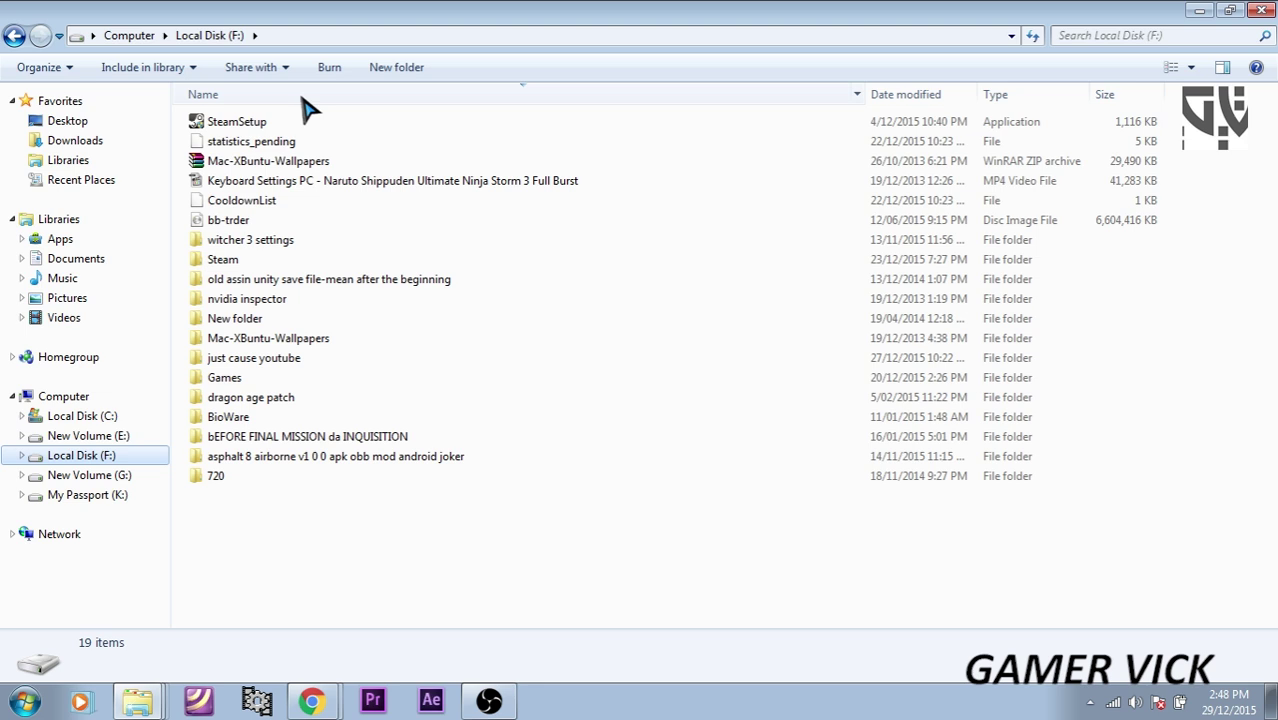
{"action": "left_click", "coordinate": [268, 123]}
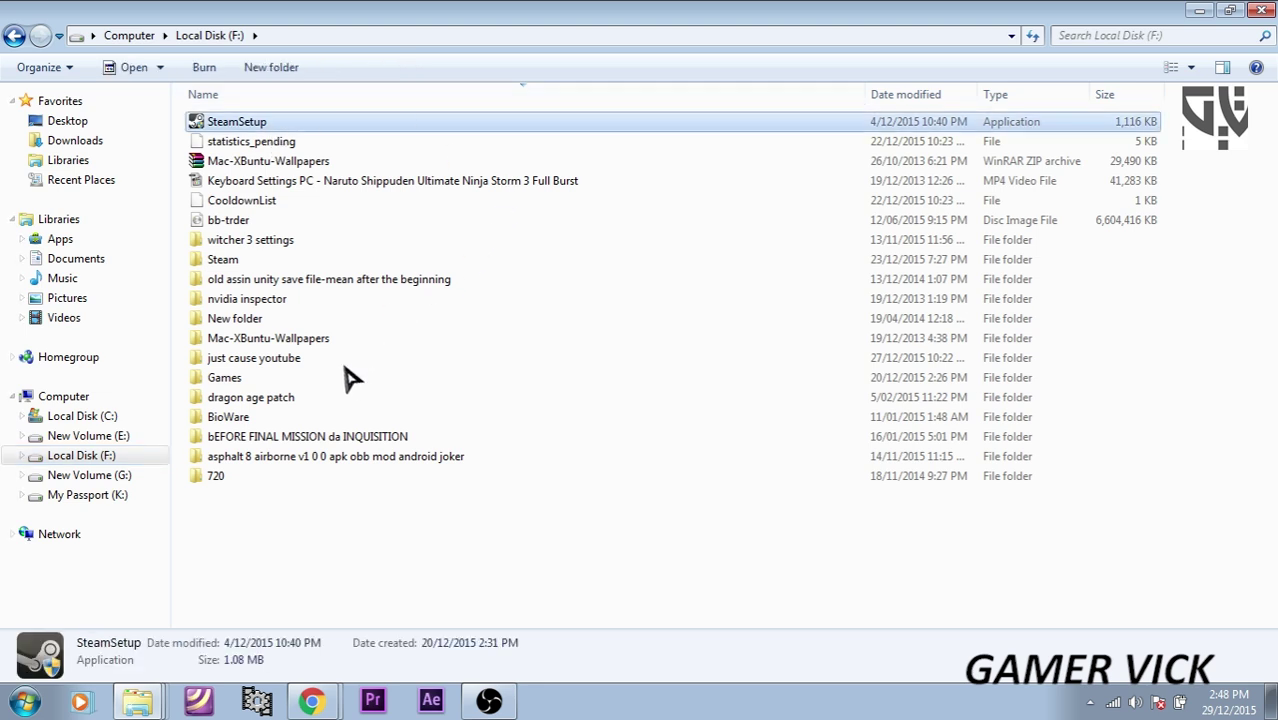
{"action": "key", "text": "shift+F10"}
{"action": "left_click", "coordinate": [326, 426]}
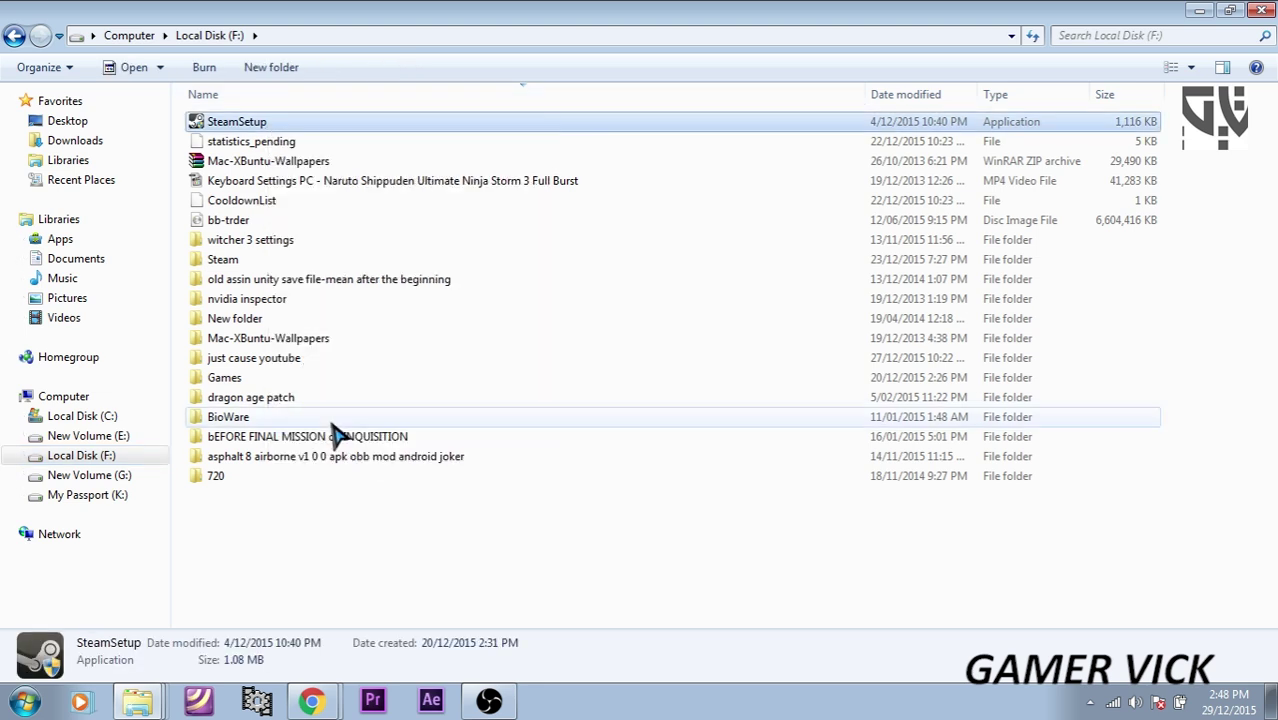
Step: Paste SteamSetup into the Games folder on My Passport (K:) and deselect it
{"action": "left_click", "coordinate": [14, 35]}
{"action": "right_click", "coordinate": [333, 308]}
{"action": "left_click", "coordinate": [405, 420]}
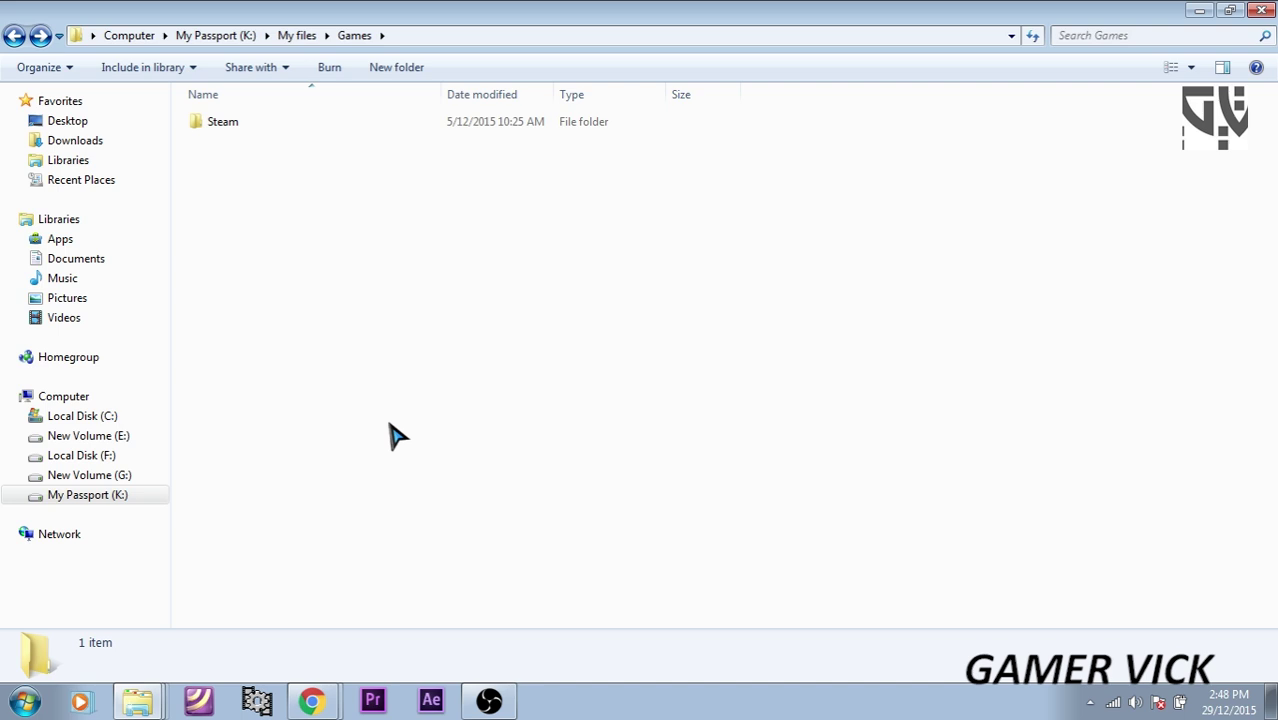
{"action": "left_click", "coordinate": [440, 336]}
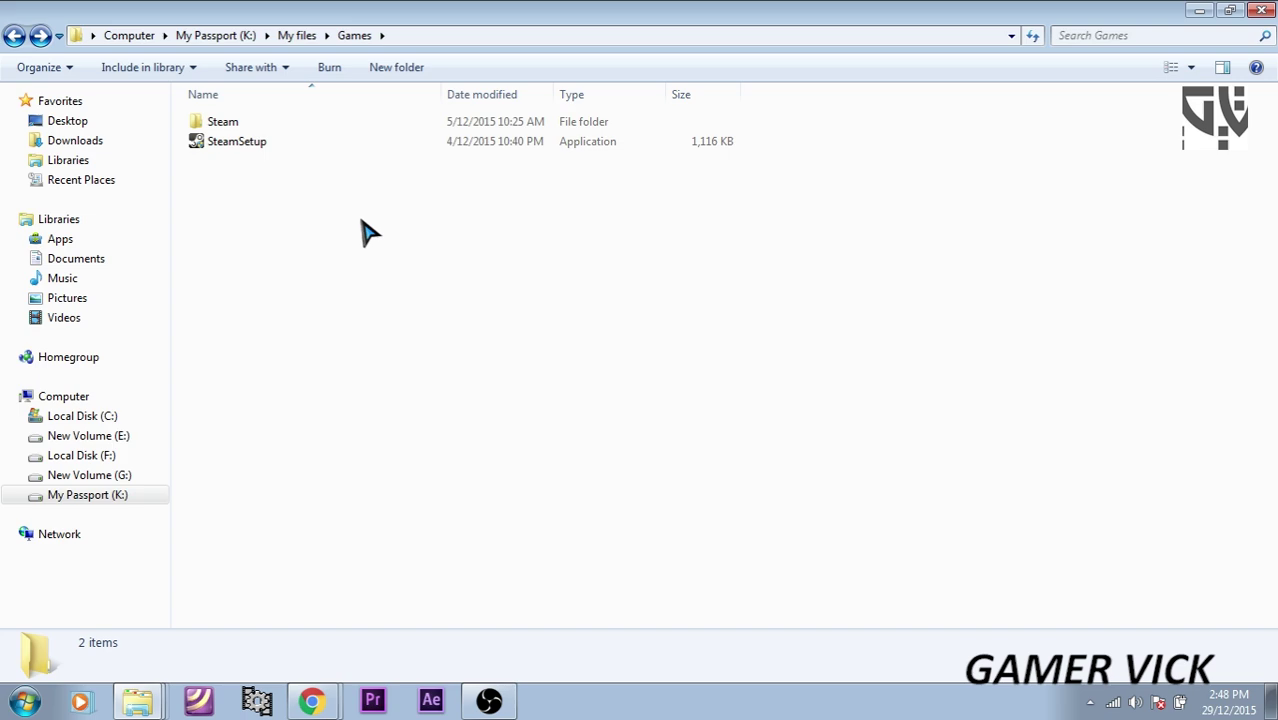
{"action": "left_click", "coordinate": [487, 700]}
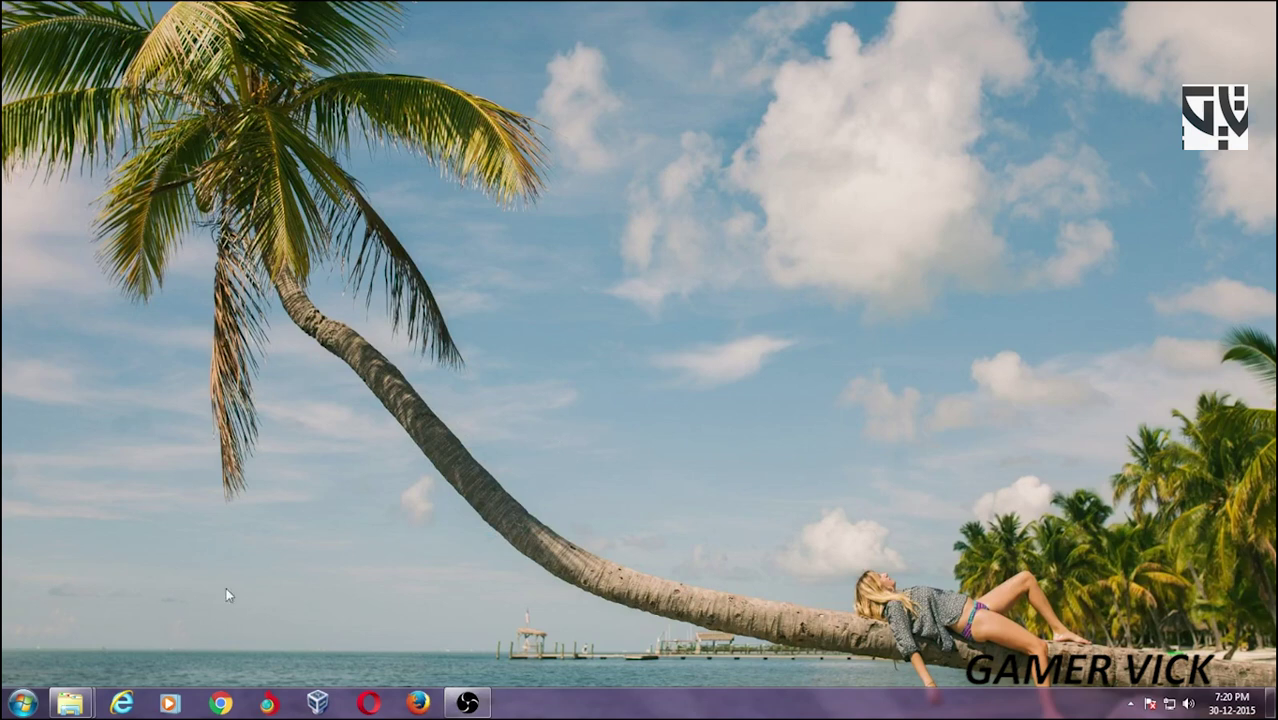
Step: Reopen Explorer through the Computer window and go to My Passport (J:)\My files\Games
{"action": "key", "text": "super"}
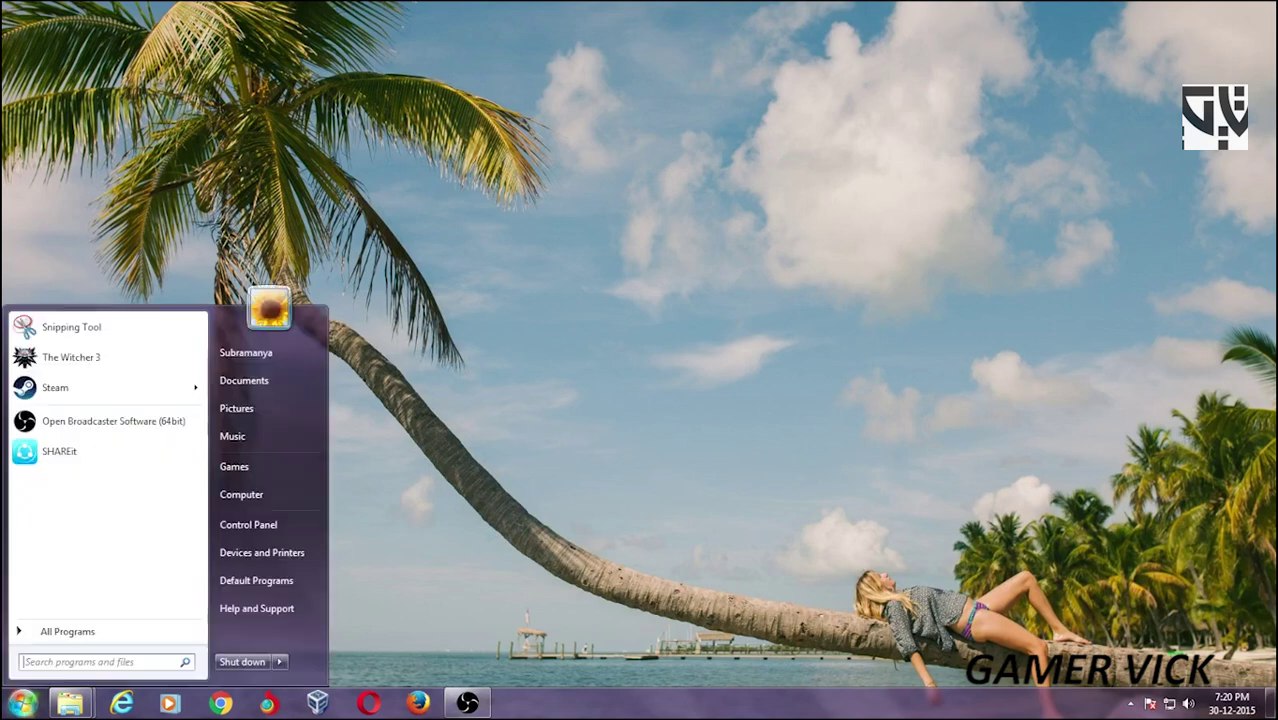
{"action": "left_click", "coordinate": [487, 500]}
{"action": "mouse_move", "coordinate": [70, 703]}
{"action": "left_click", "coordinate": [264, 612]}
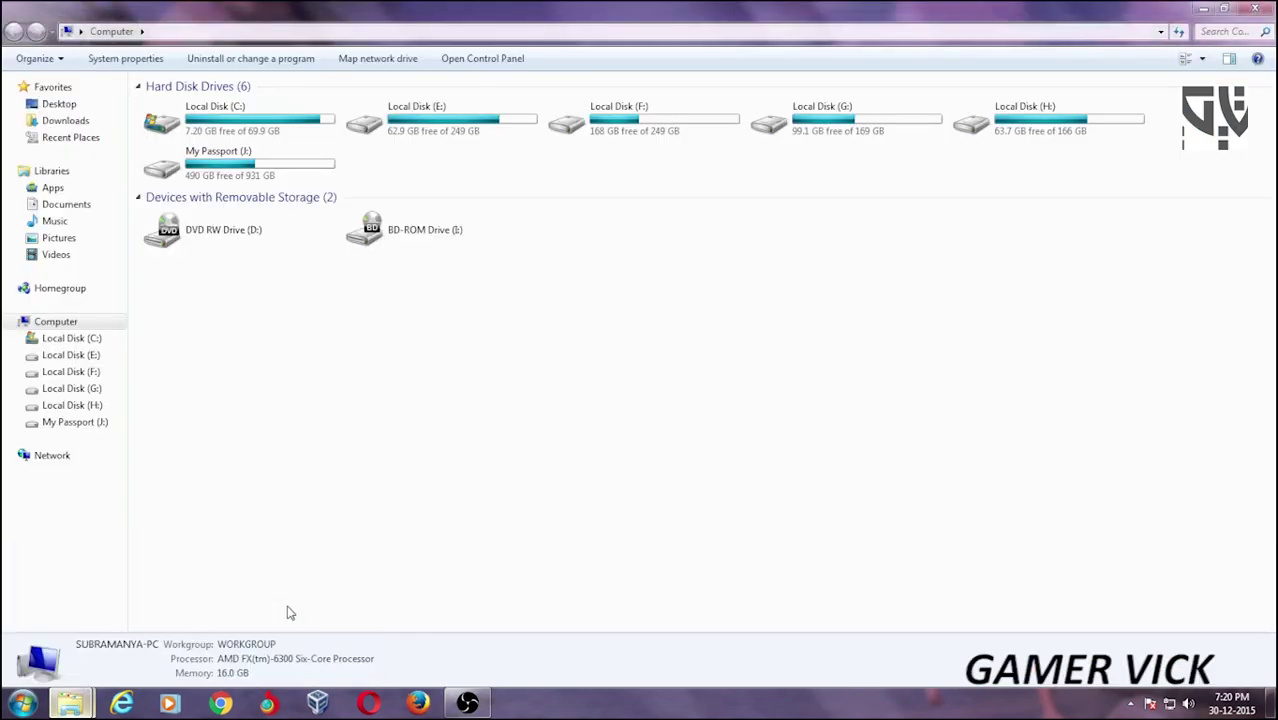
{"action": "double_click", "coordinate": [187, 158]}
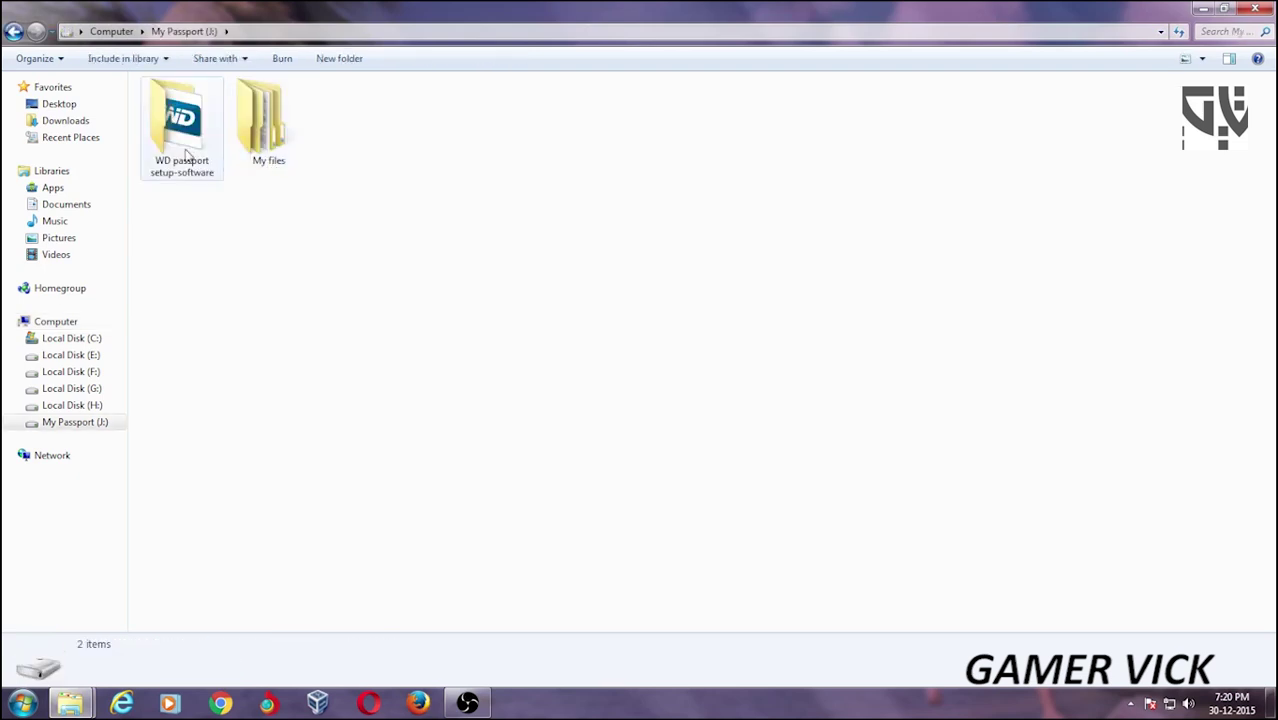
{"action": "double_click", "coordinate": [272, 135]}
{"action": "double_click", "coordinate": [168, 121]}
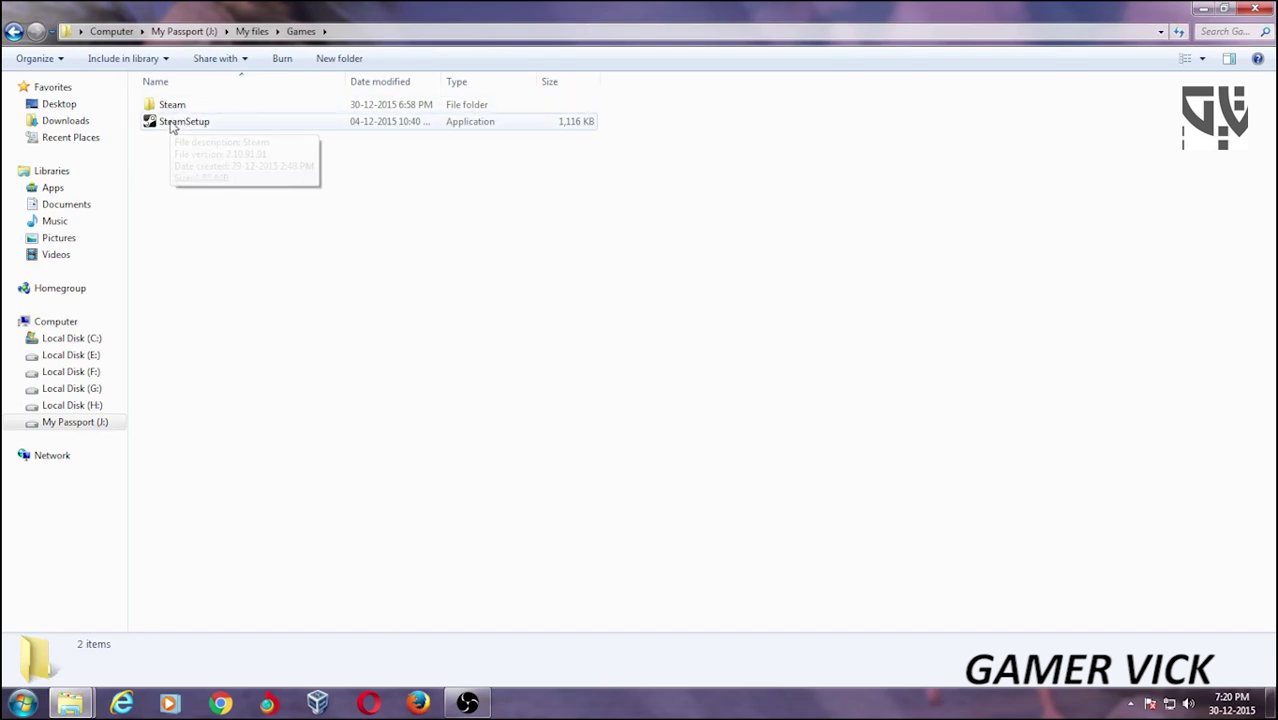
Step: Run SteamSetup, accept the license agreement and keep English as the language
{"action": "double_click", "coordinate": [188, 124]}
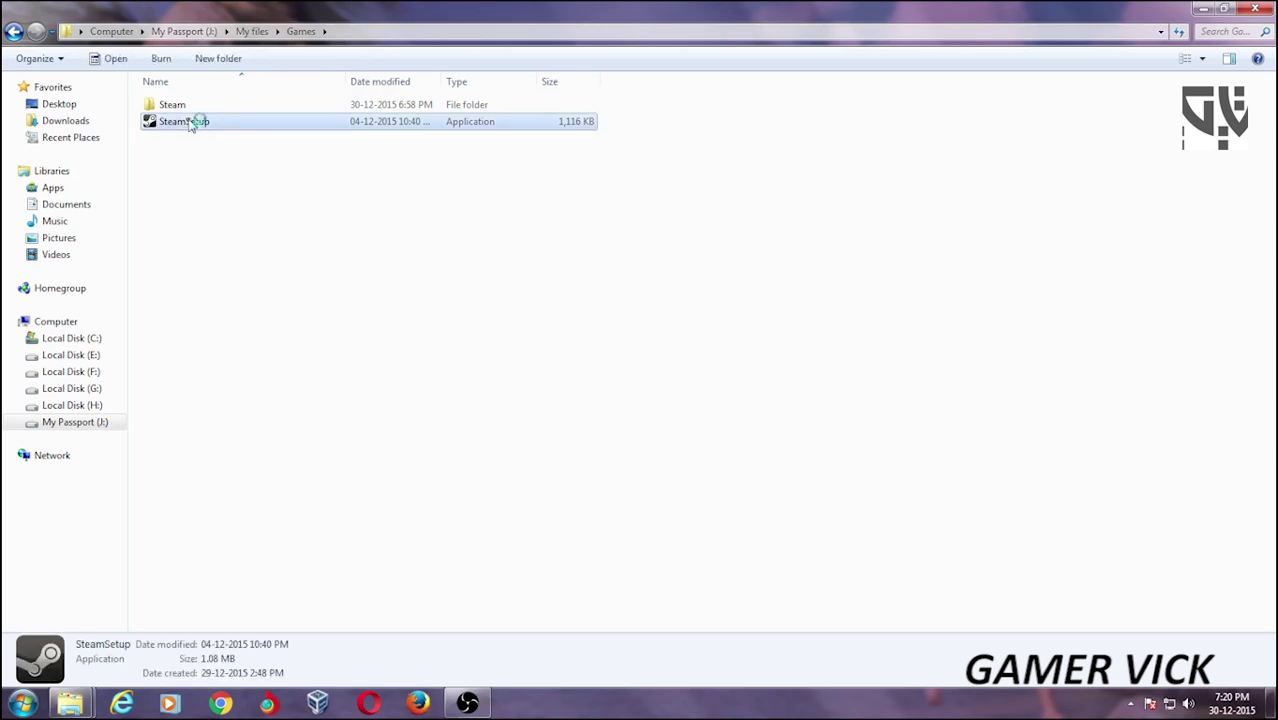
{"action": "left_click", "coordinate": [719, 481]}
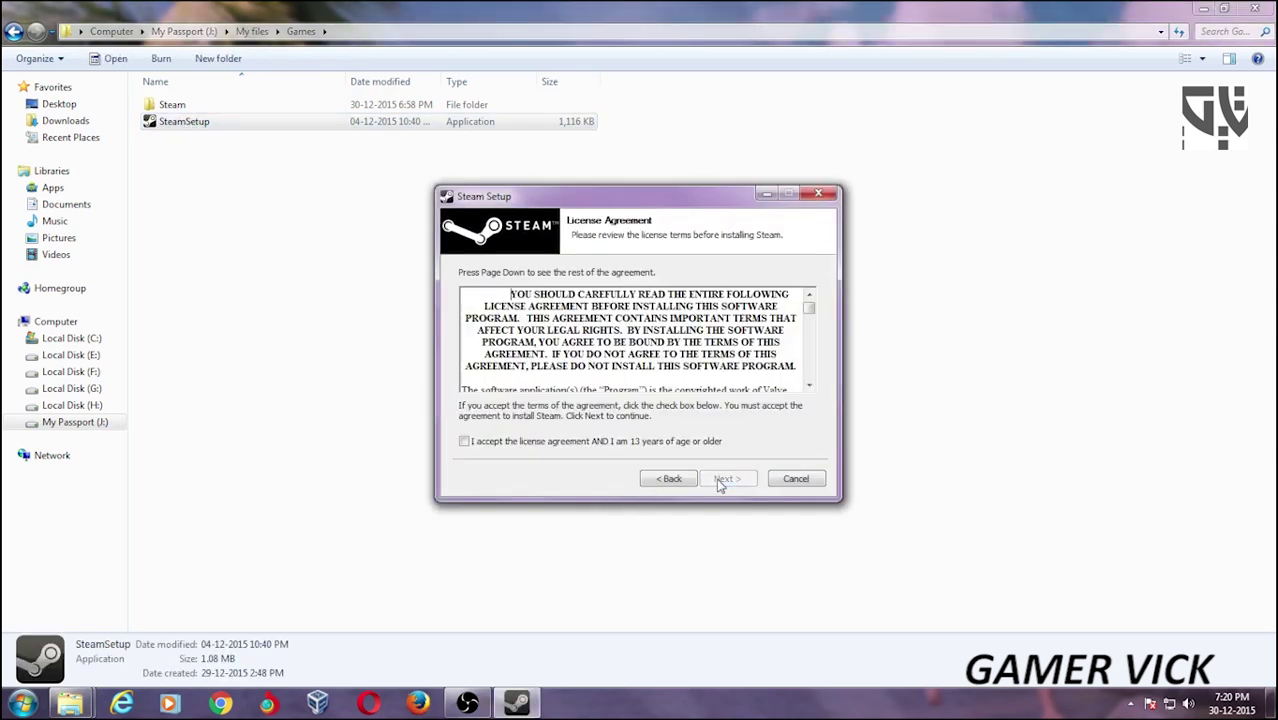
{"action": "left_click", "coordinate": [621, 444]}
{"action": "left_click", "coordinate": [739, 481]}
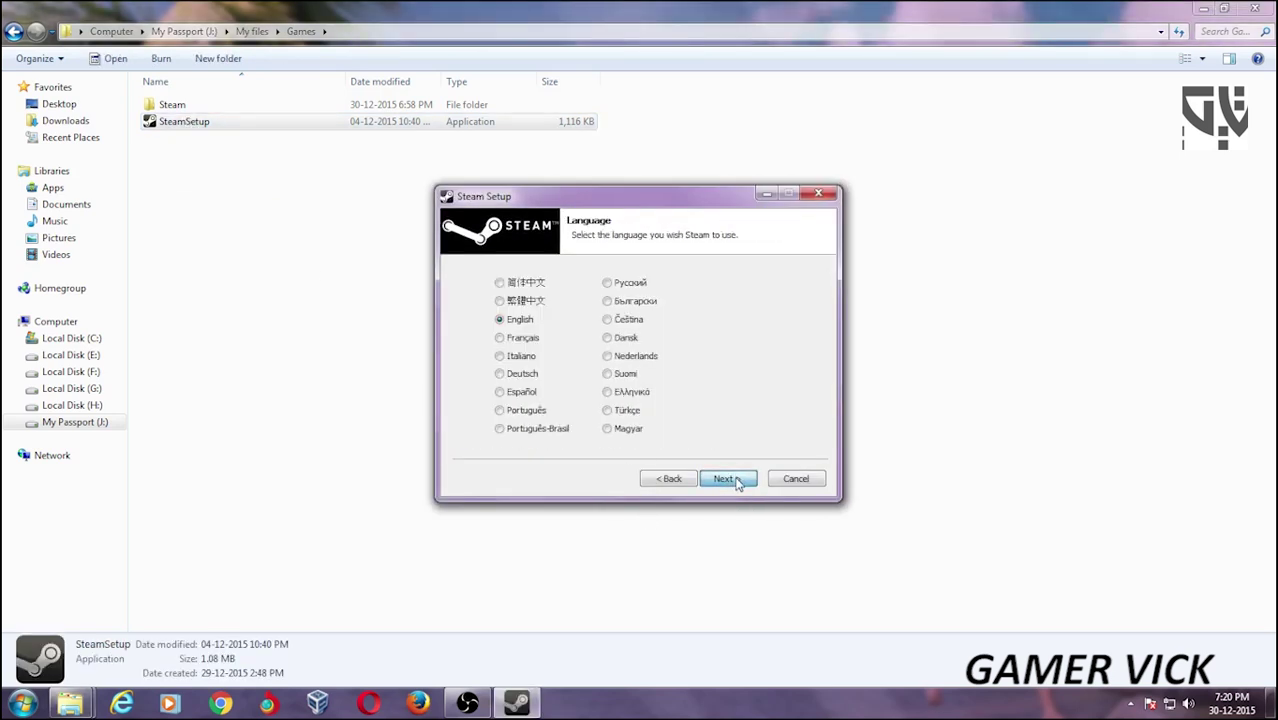
{"action": "left_click", "coordinate": [725, 480]}
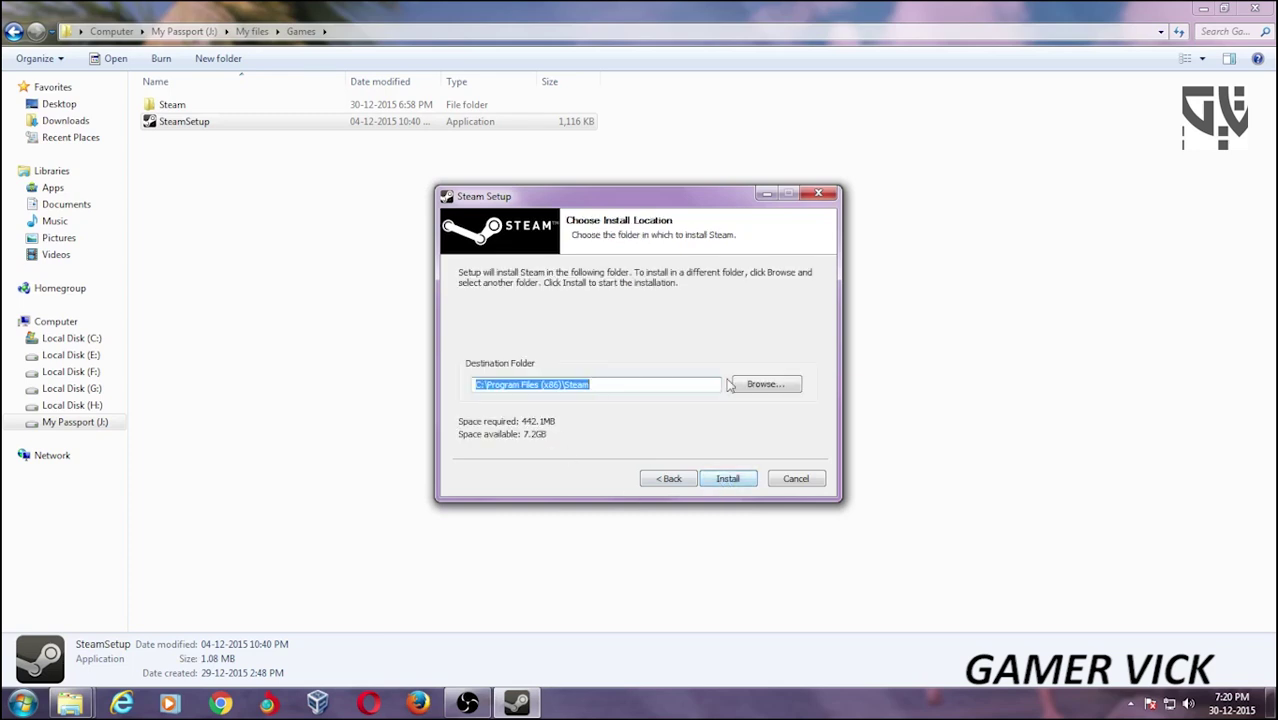
Step: Set the install folder to F:\Steam, install Steam and close the finished wizard
{"action": "left_click", "coordinate": [766, 386]}
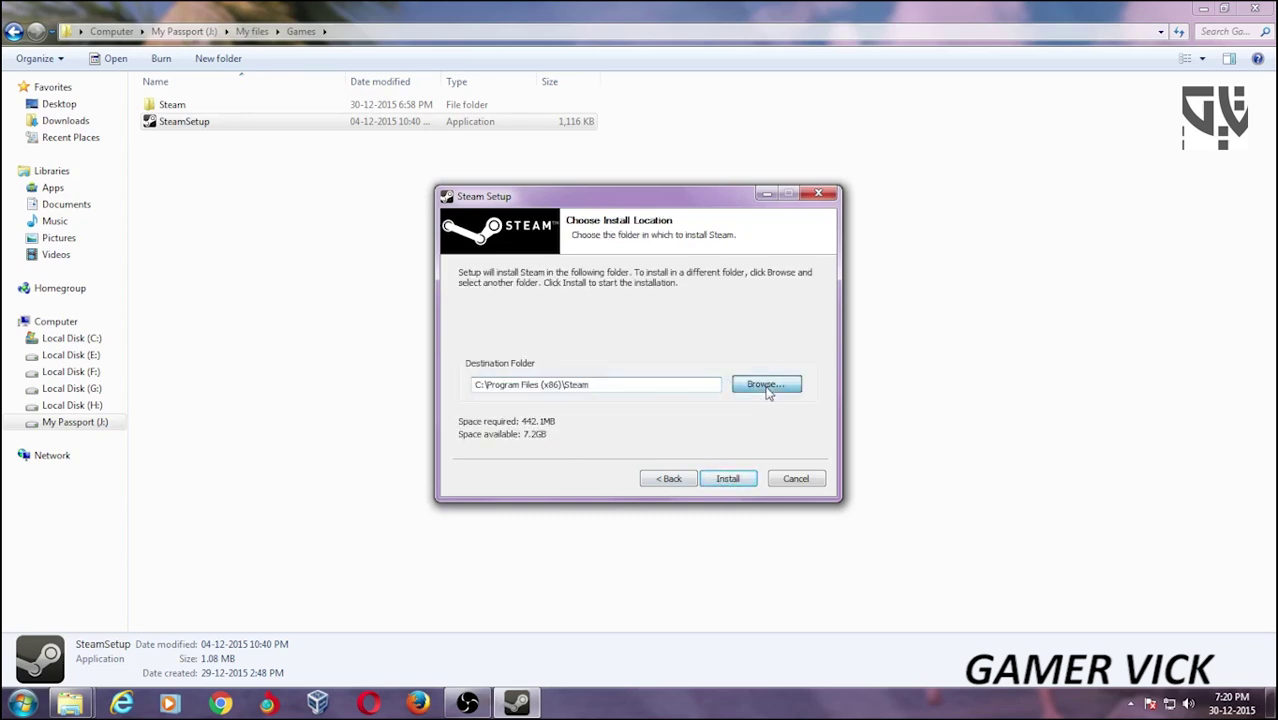
{"action": "left_click", "coordinate": [536, 393]}
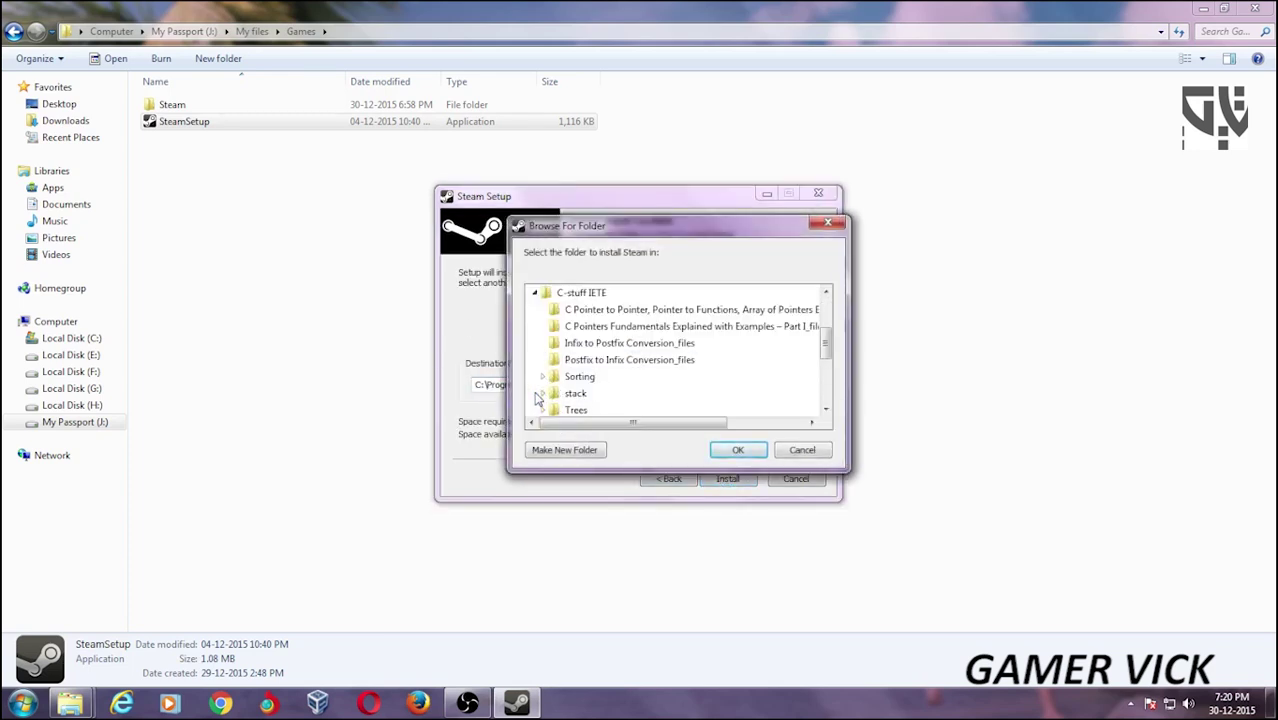
{"action": "left_click", "coordinate": [535, 293]}
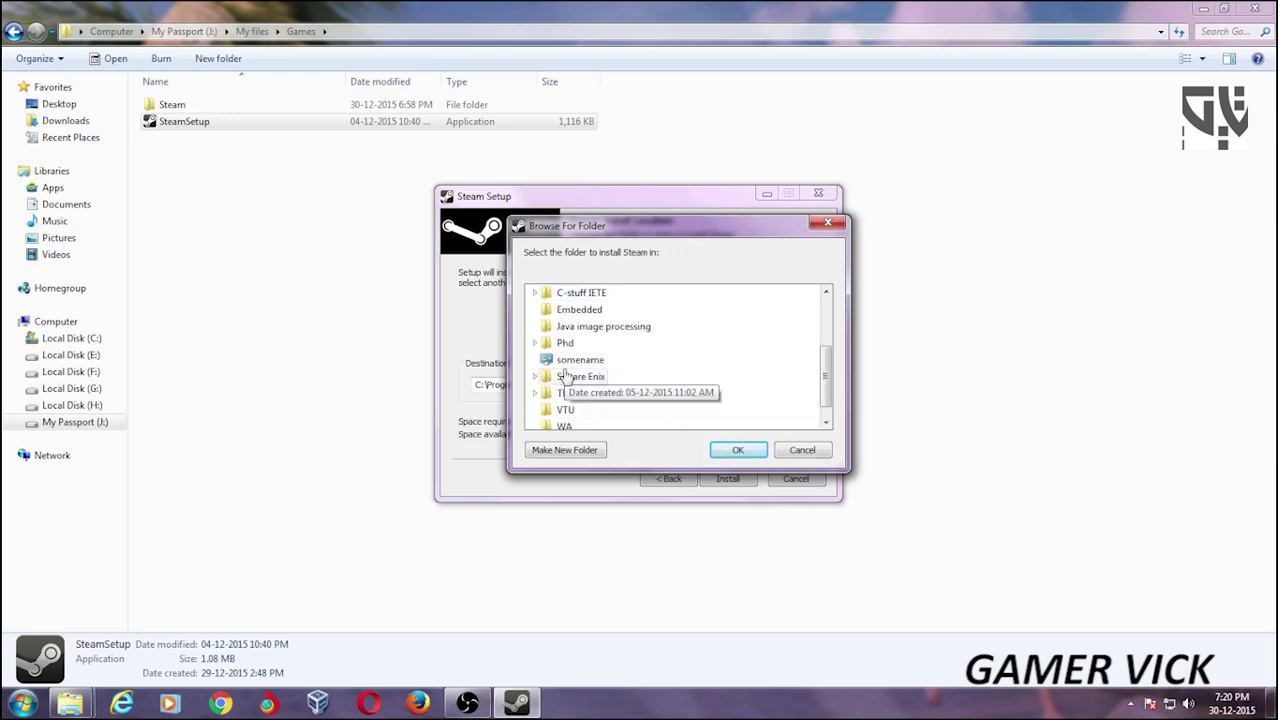
{"action": "left_click_drag", "start_coordinate": [827, 360], "coordinate": [821, 314]}
{"action": "left_click", "coordinate": [536, 360]}
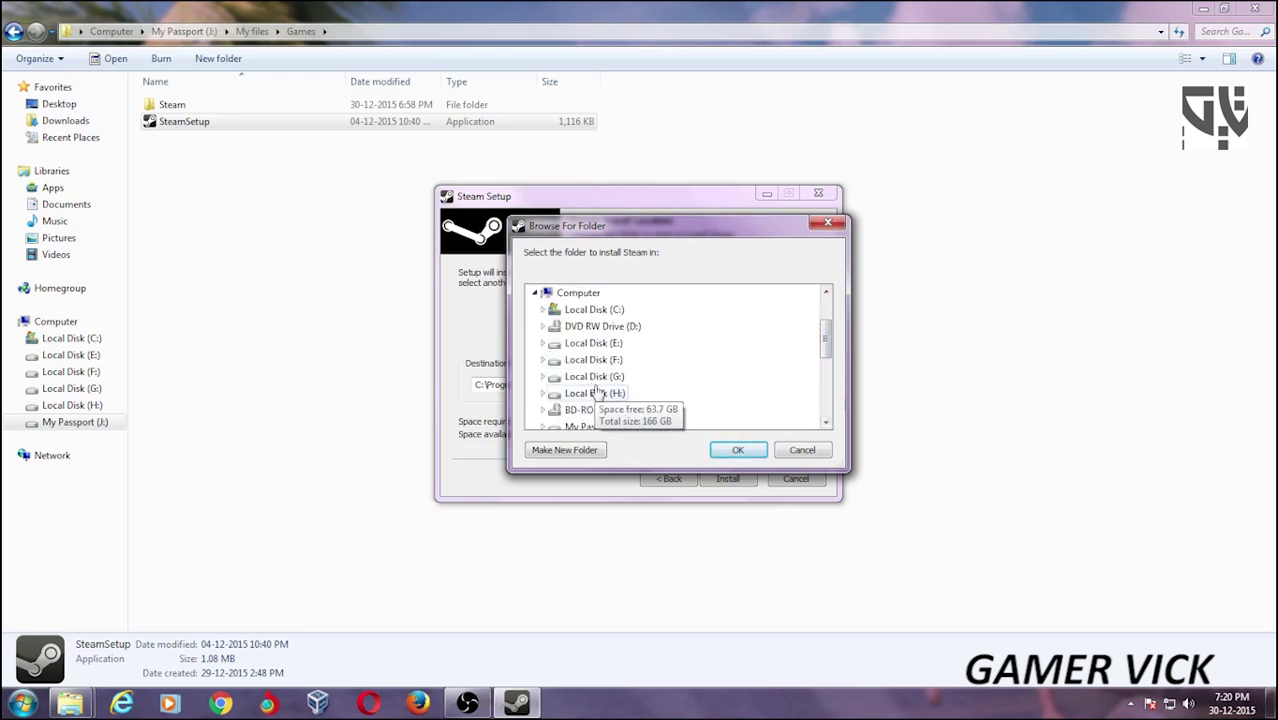
{"action": "left_click", "coordinate": [580, 372]}
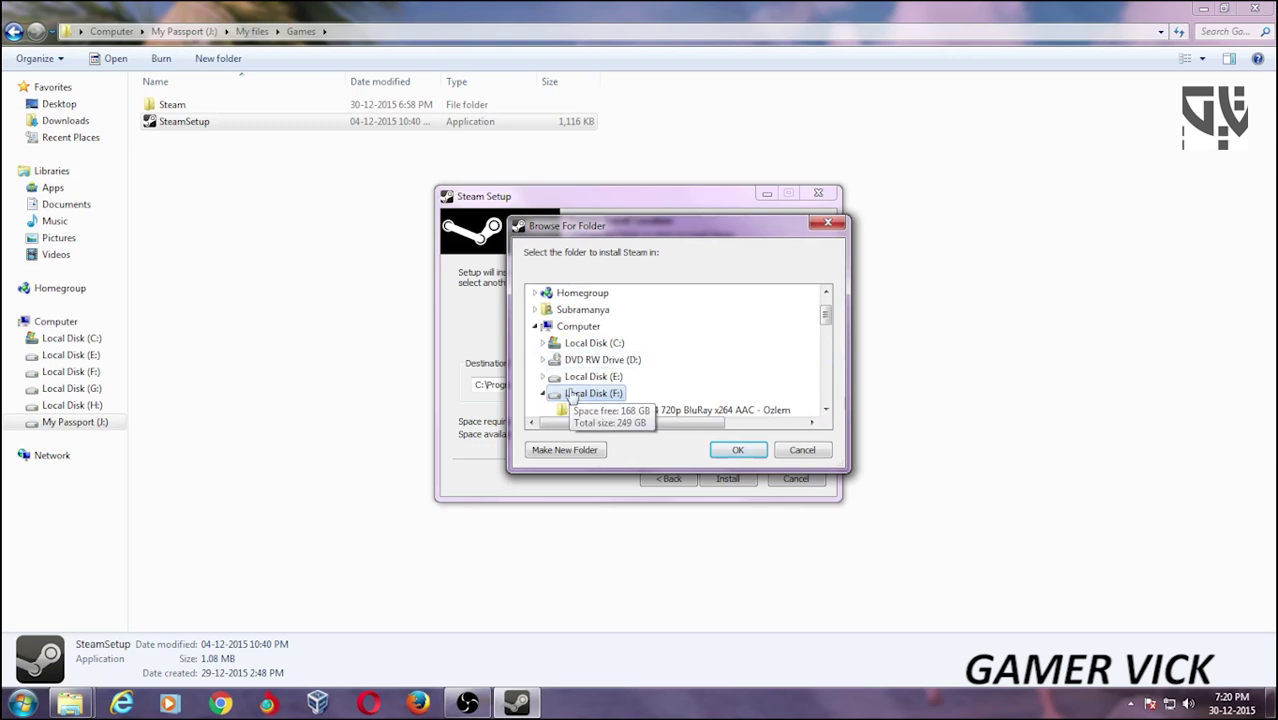
{"action": "left_click", "coordinate": [755, 451]}
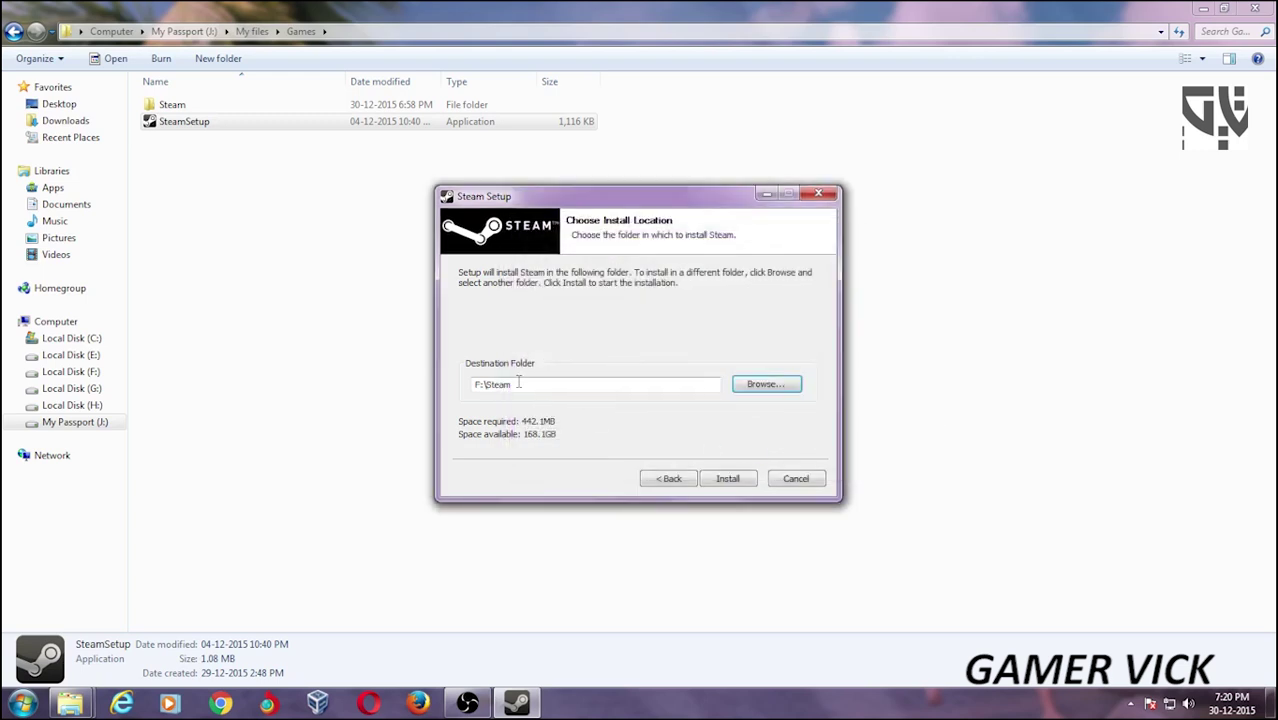
{"action": "left_click", "coordinate": [727, 485]}
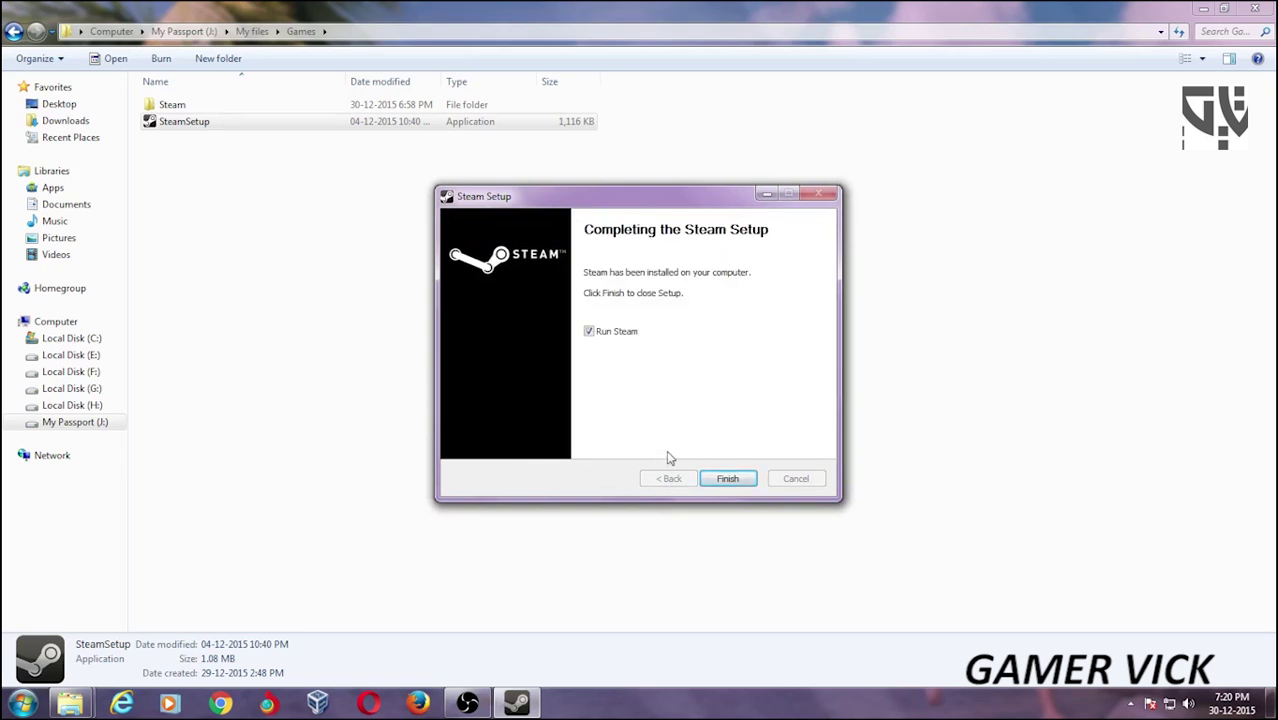
{"action": "left_click", "coordinate": [728, 480]}
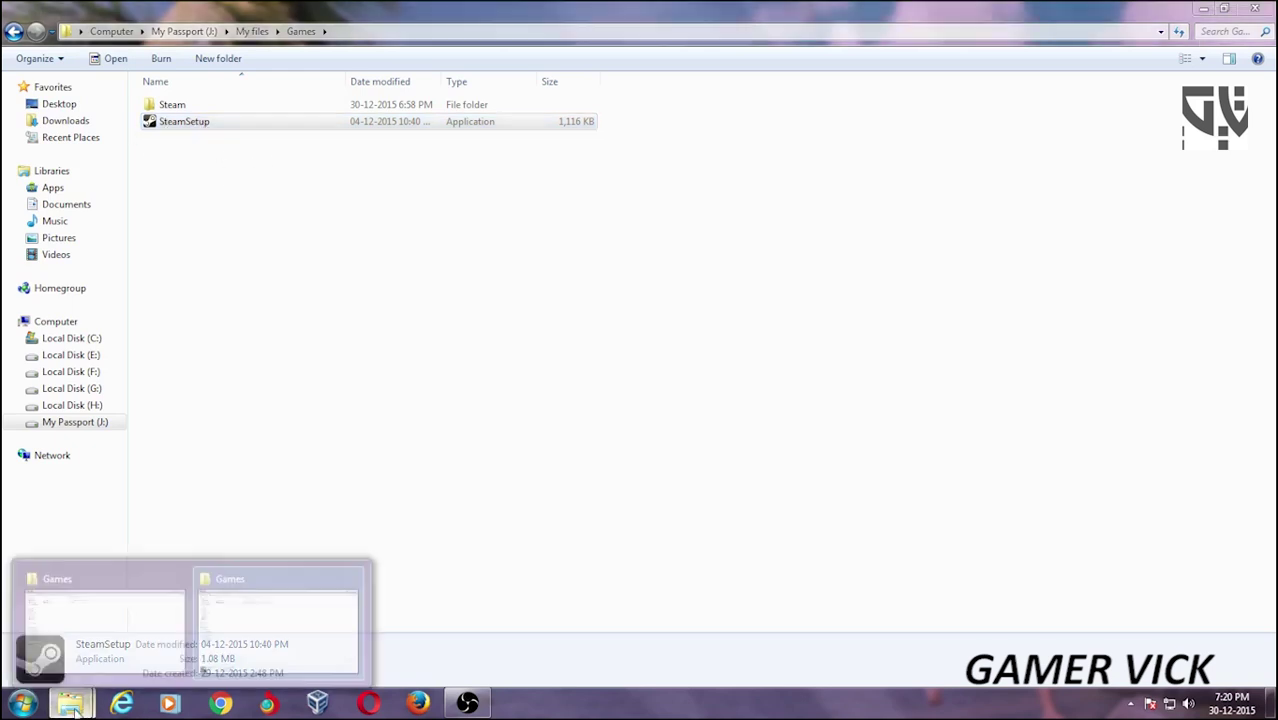
Step: Open F:\Steam, then select all 71 items in the external drive's Games\Steam folder
{"action": "left_click", "coordinate": [88, 372]}
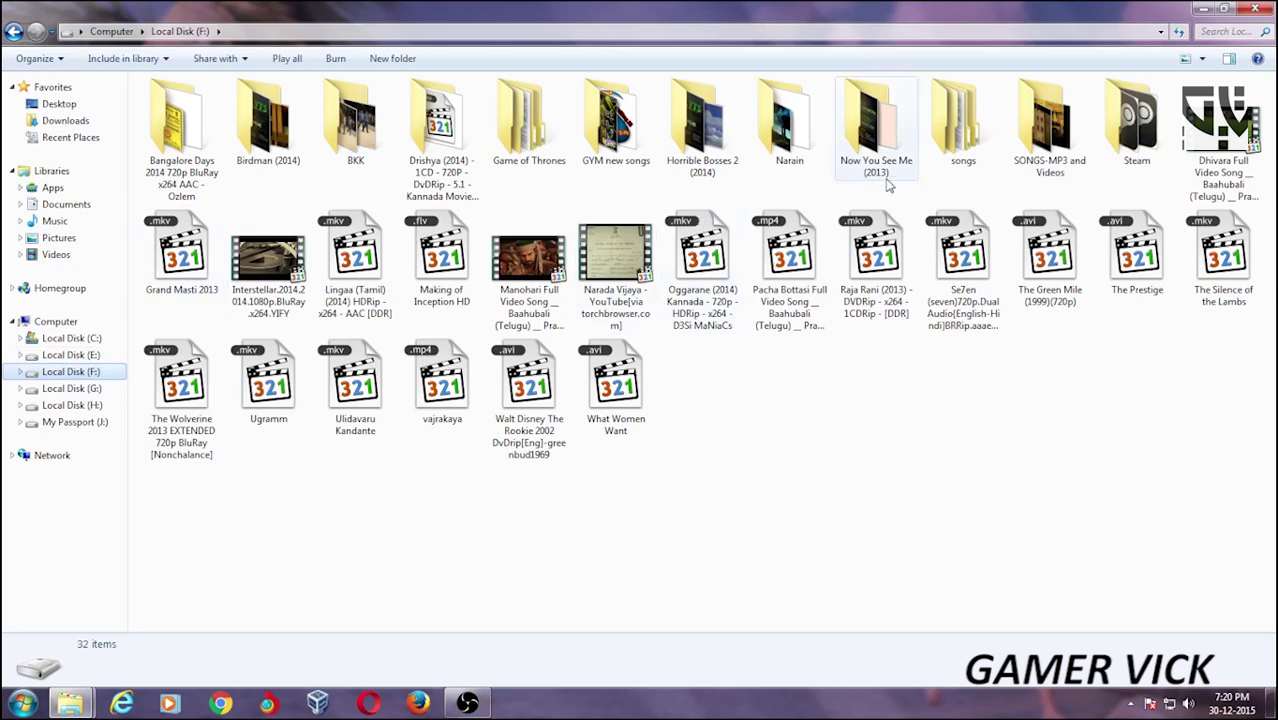
{"action": "left_click", "coordinate": [1128, 122]}
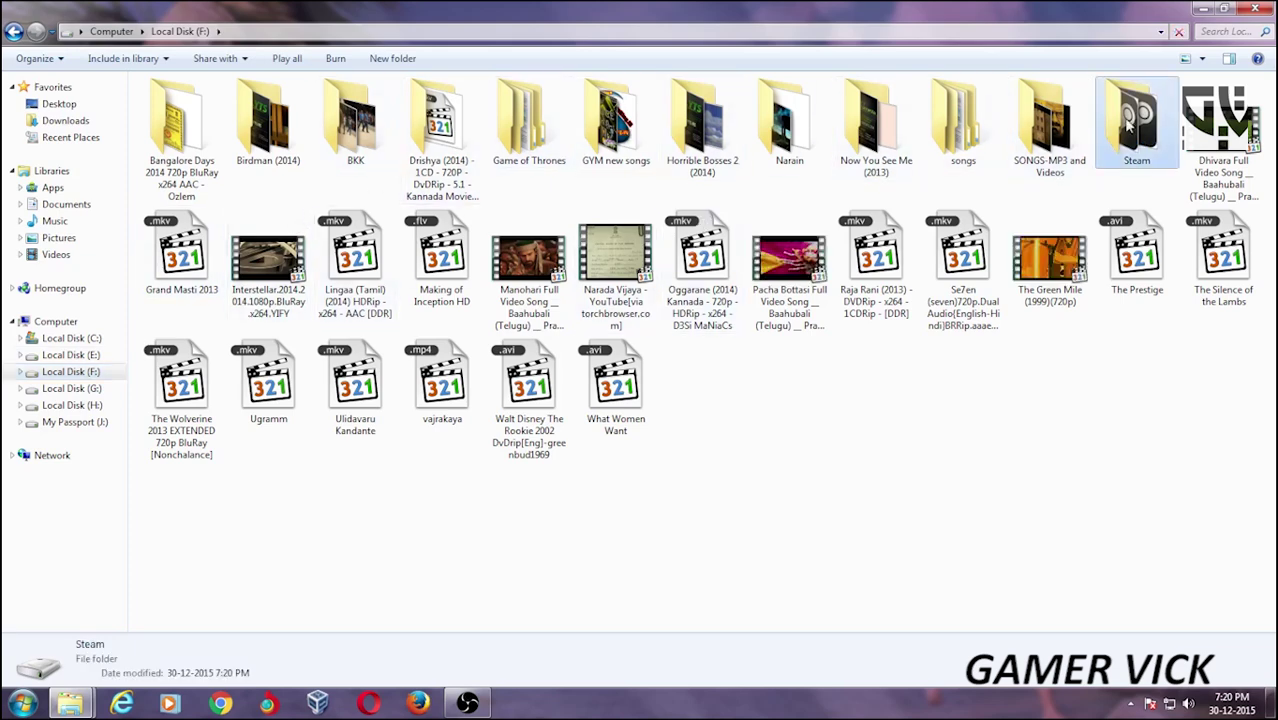
{"action": "double_click", "coordinate": [1130, 122]}
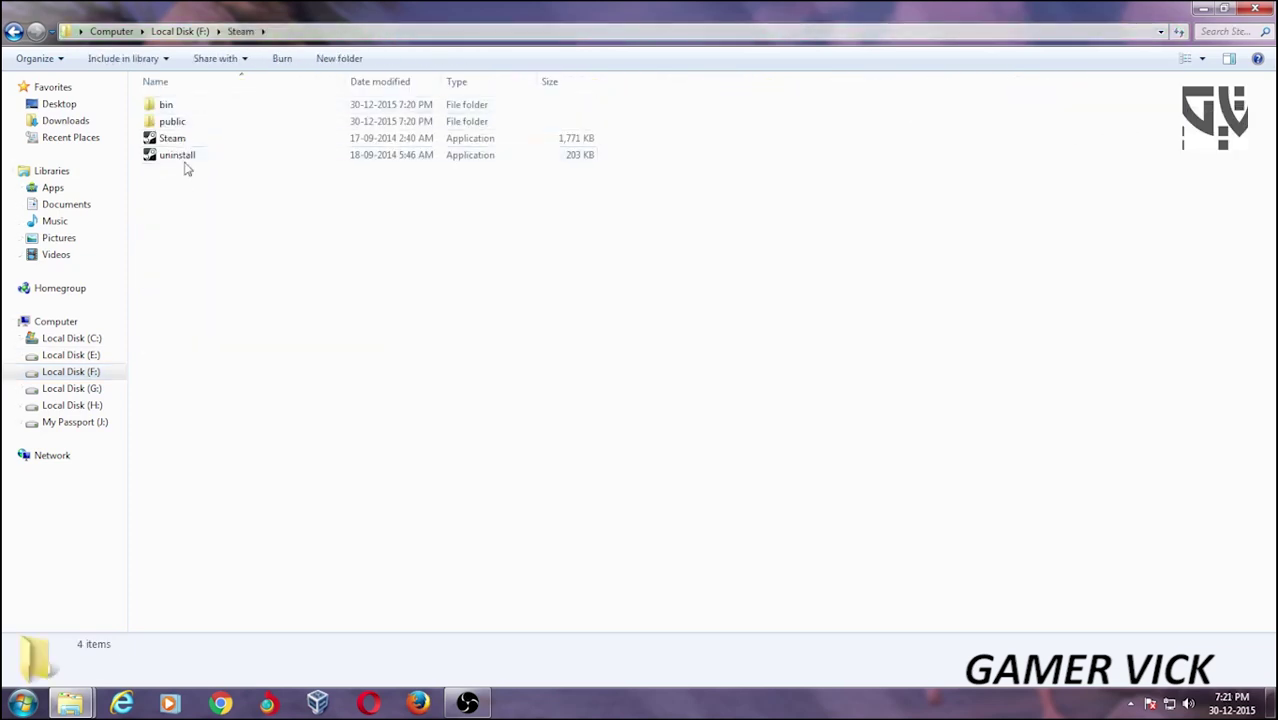
{"action": "left_click", "coordinate": [70, 703]}
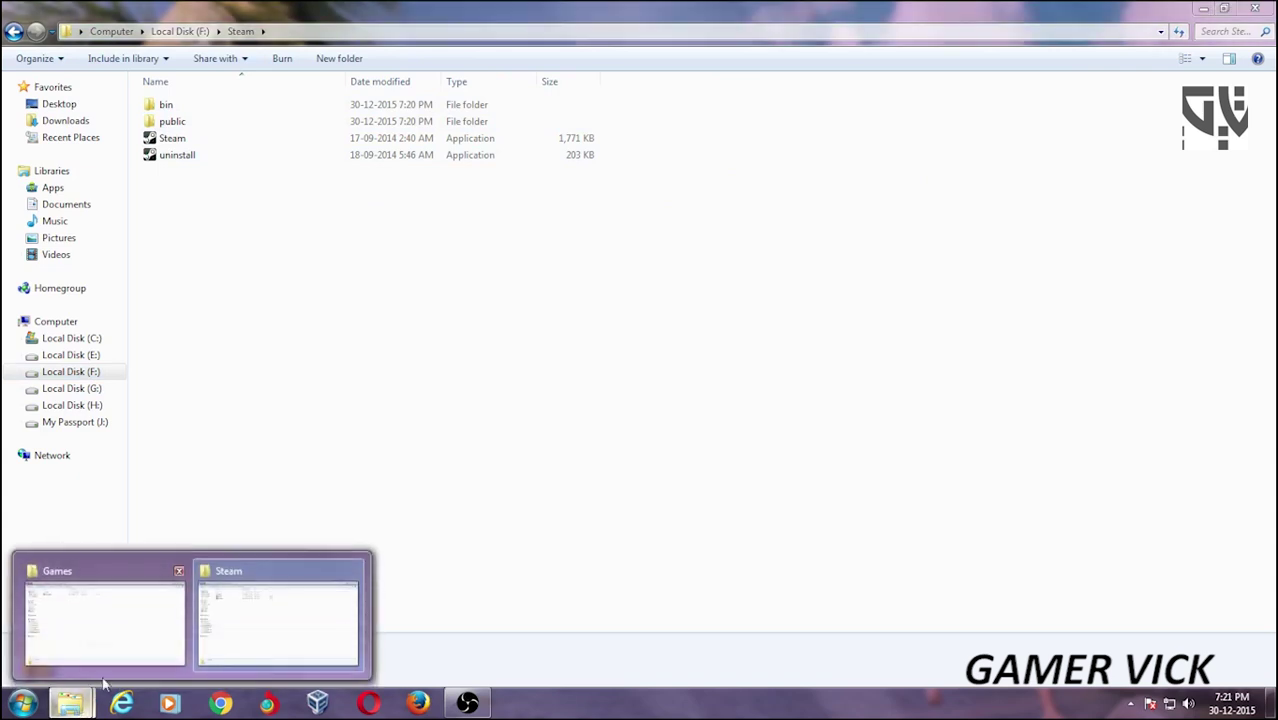
{"action": "left_click", "coordinate": [122, 630]}
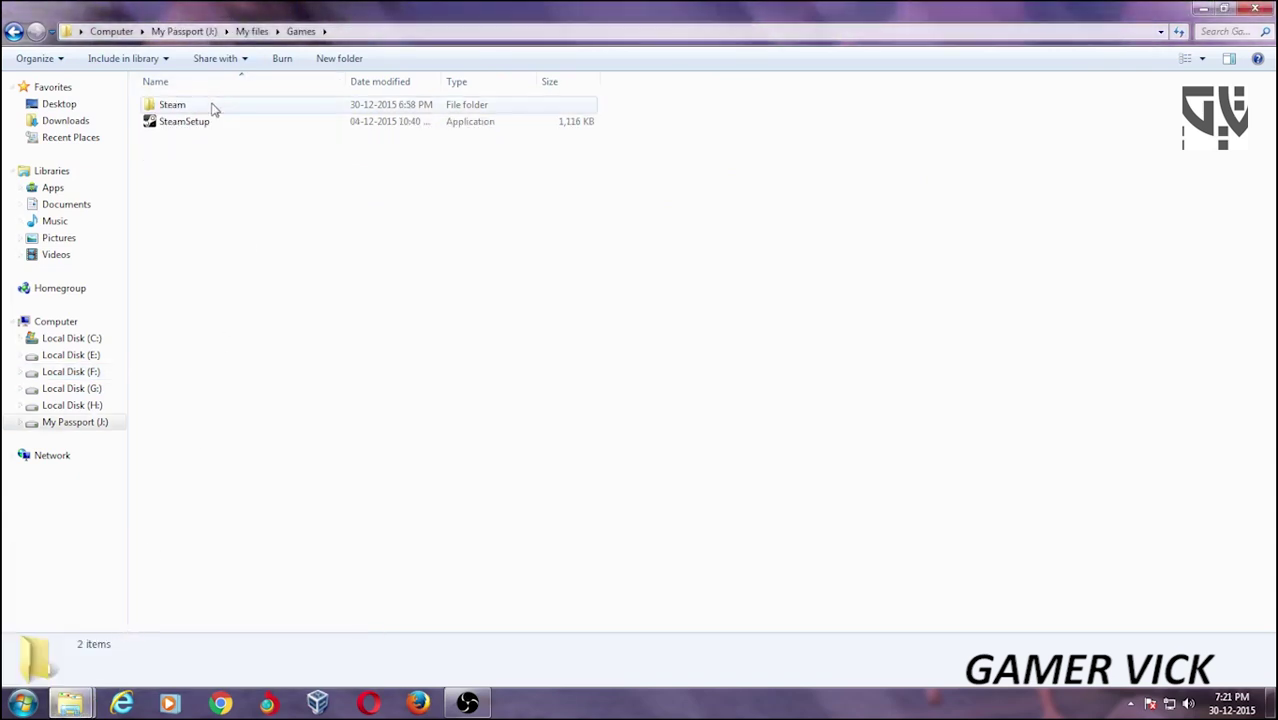
{"action": "double_click", "coordinate": [212, 106]}
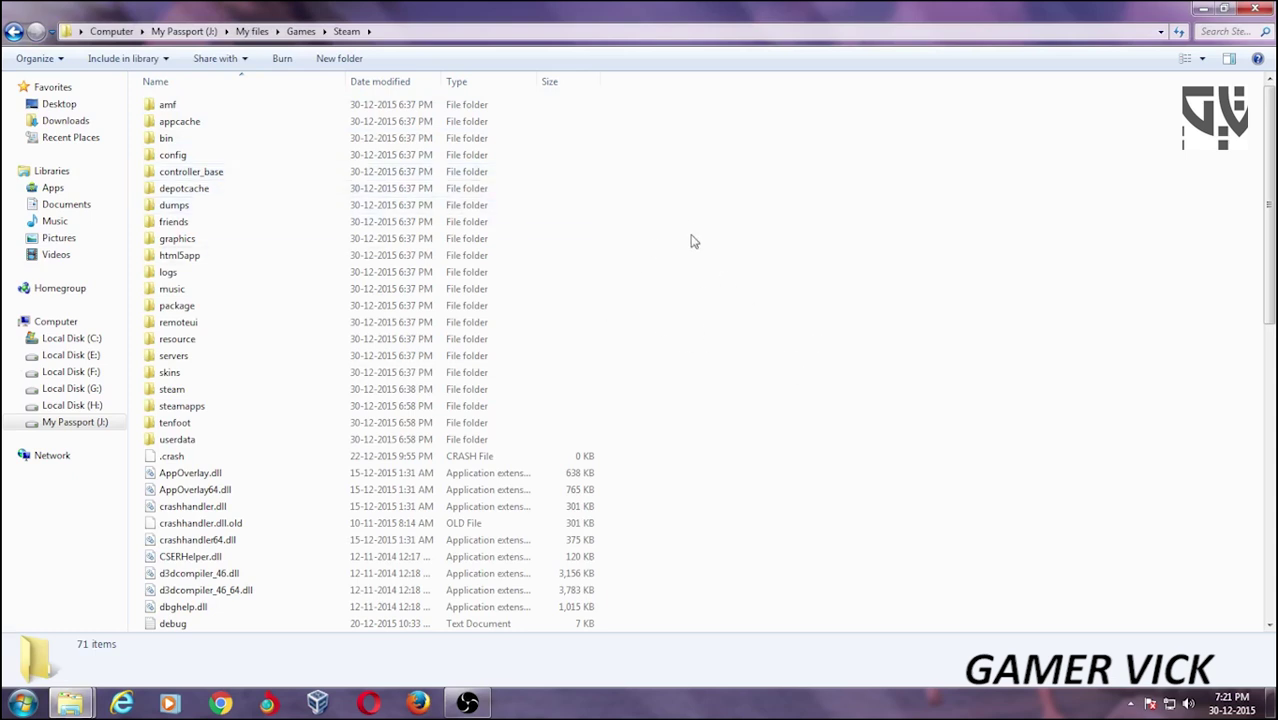
{"action": "key", "text": "ctrl+a"}
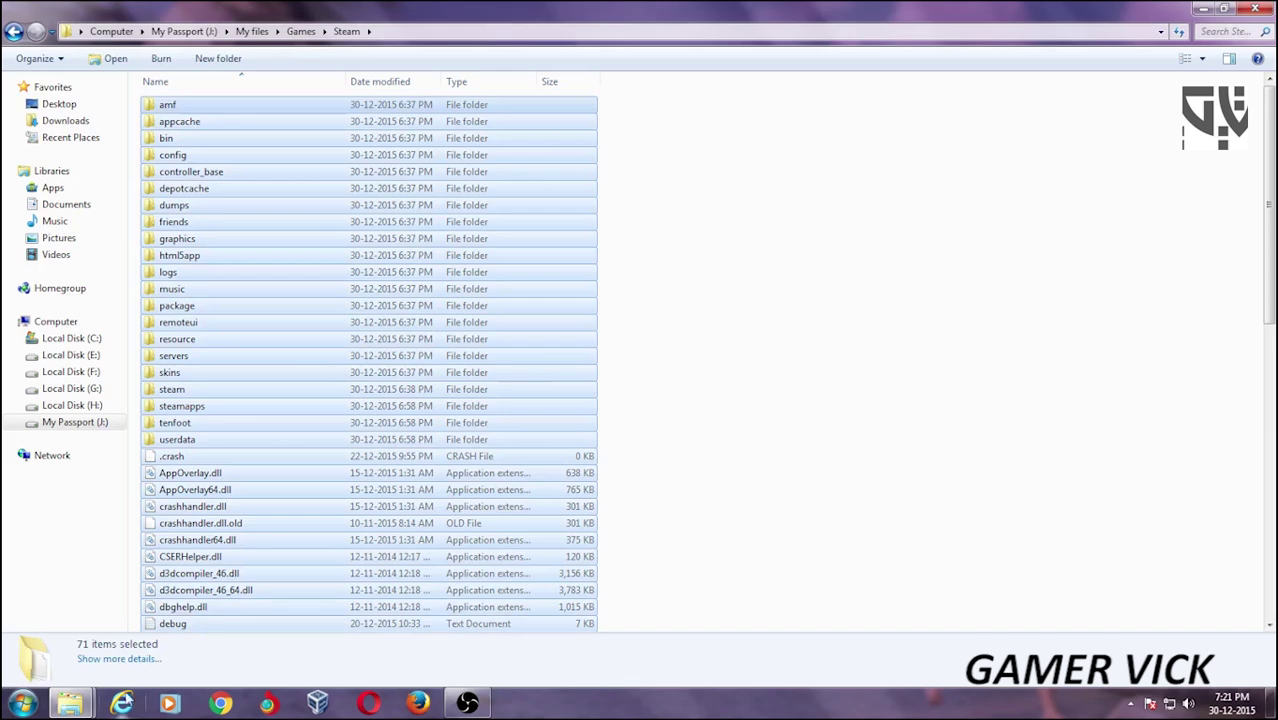
Step: Paste the 4,284-item, 50.6 GB Steam copy into F:\Steam and let it finish
{"action": "left_click", "coordinate": [70, 703]}
{"action": "left_click", "coordinate": [283, 612]}
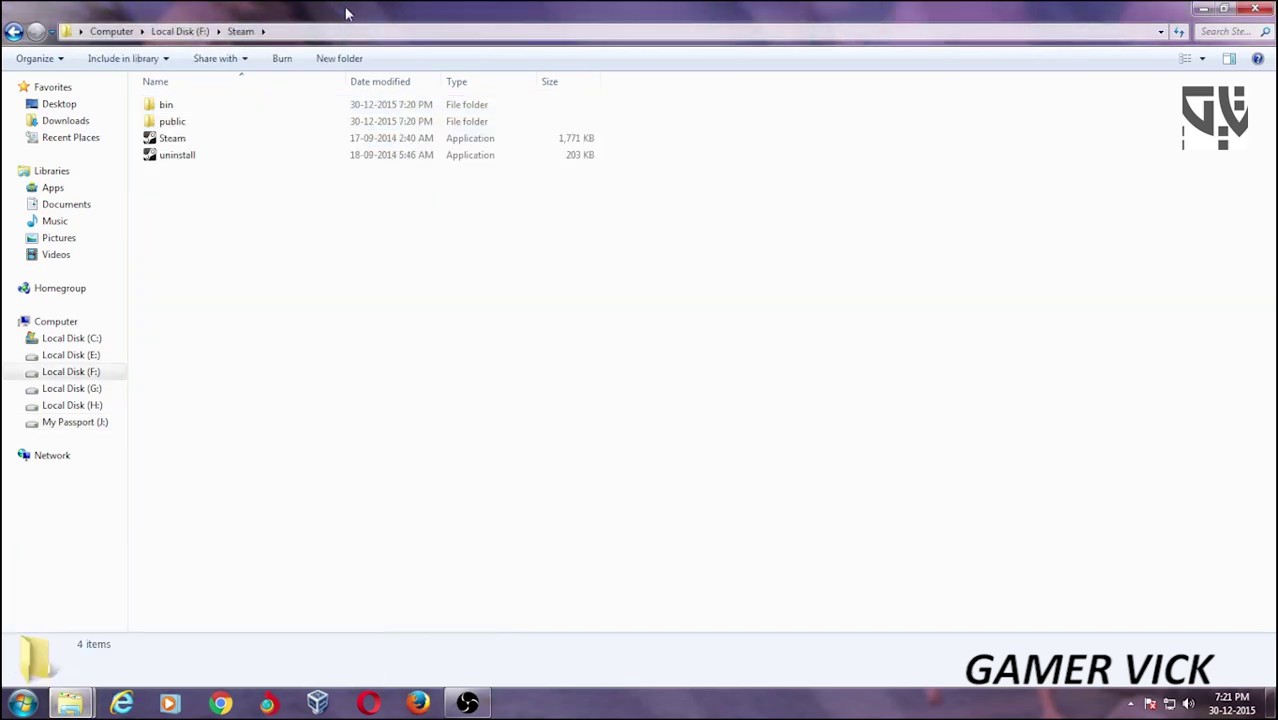
{"action": "left_click_drag", "start_coordinate": [347, 13], "coordinate": [440, 24]}
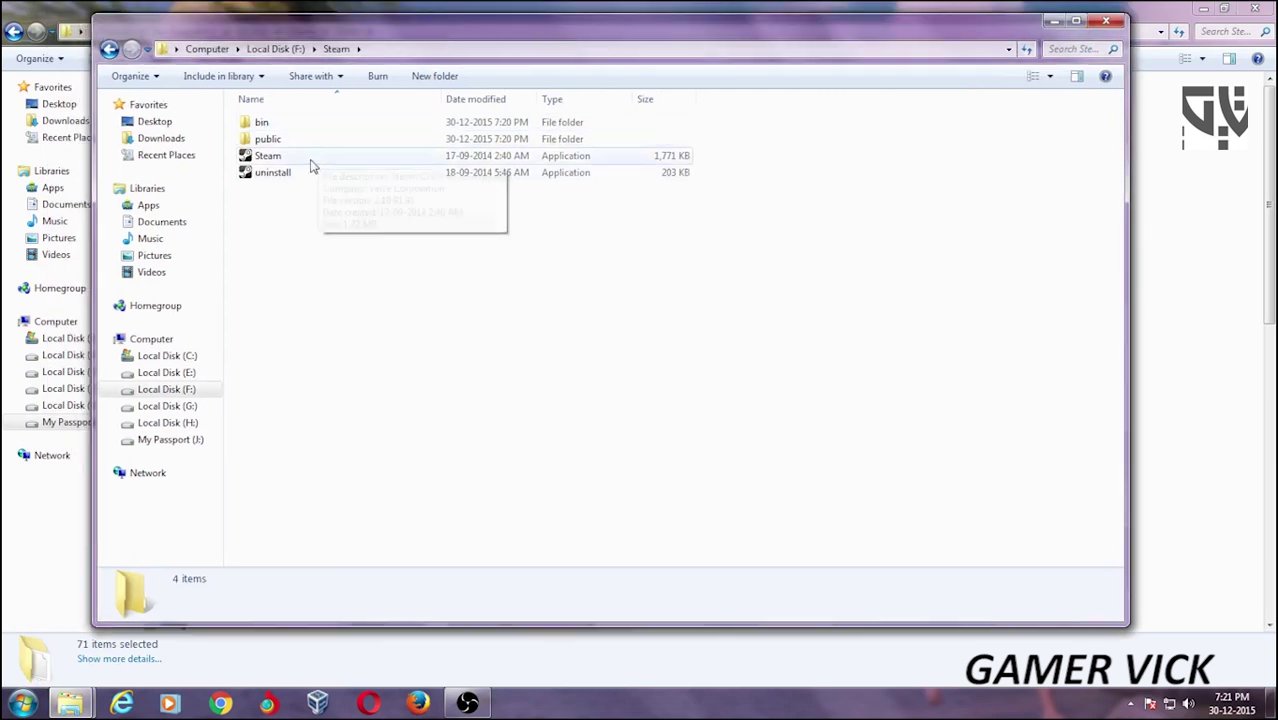
{"action": "right_click", "coordinate": [293, 236]}
{"action": "left_click", "coordinate": [364, 360]}
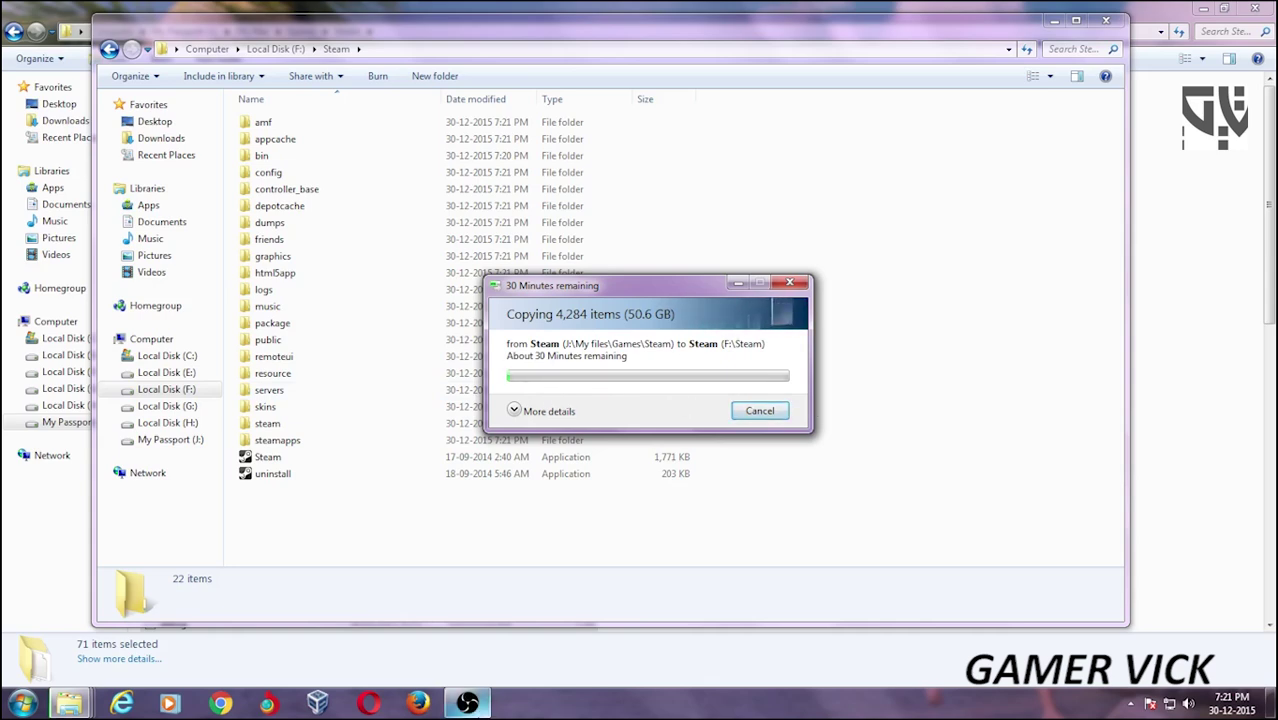
{"action": "left_click", "coordinate": [468, 703]}
{"action": "left_click", "coordinate": [826, 471]}
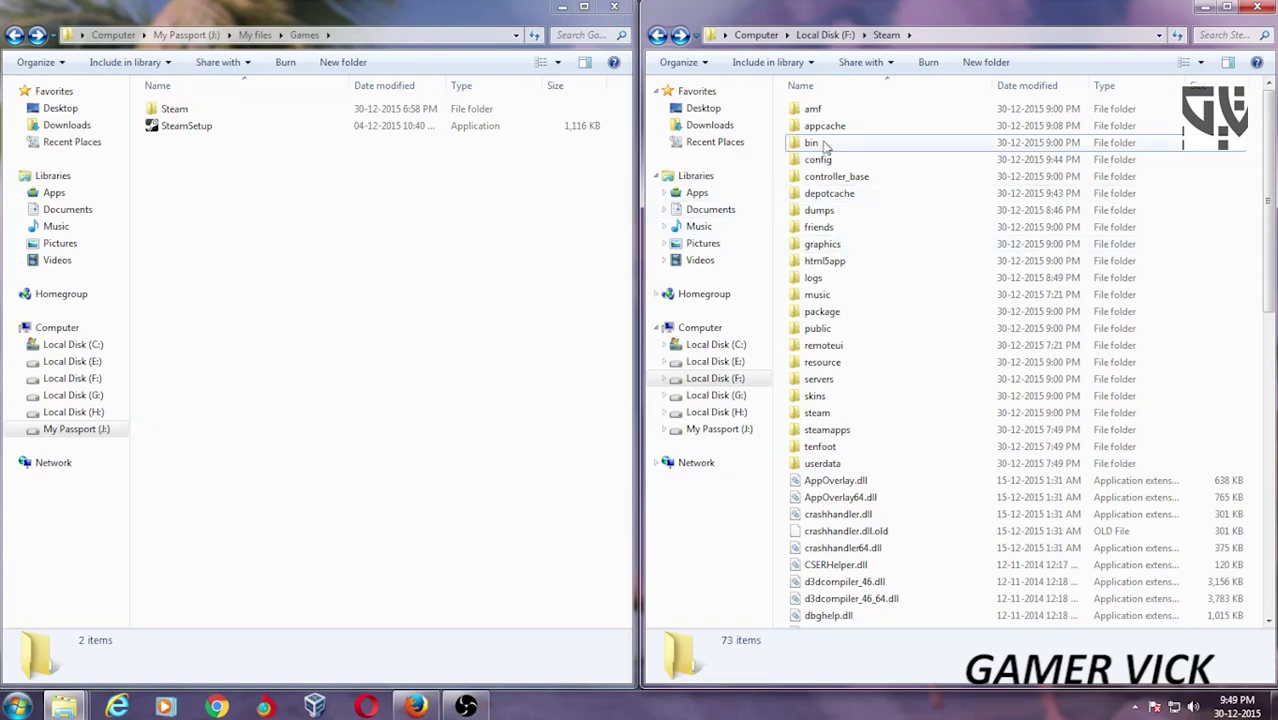
Step: Open steamapps\common on both the external drive and F:\Steam, each showing Just Cause 3
{"action": "mouse_move", "coordinate": [822, 148]}
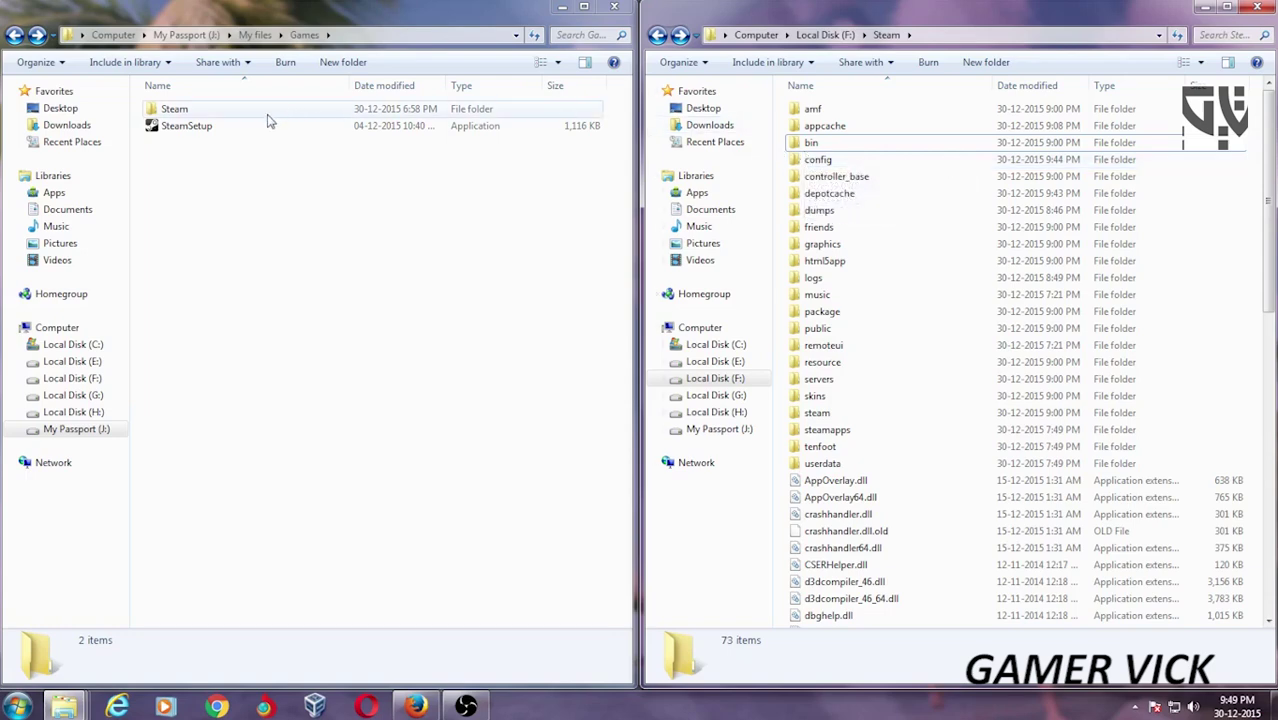
{"action": "double_click", "coordinate": [176, 110]}
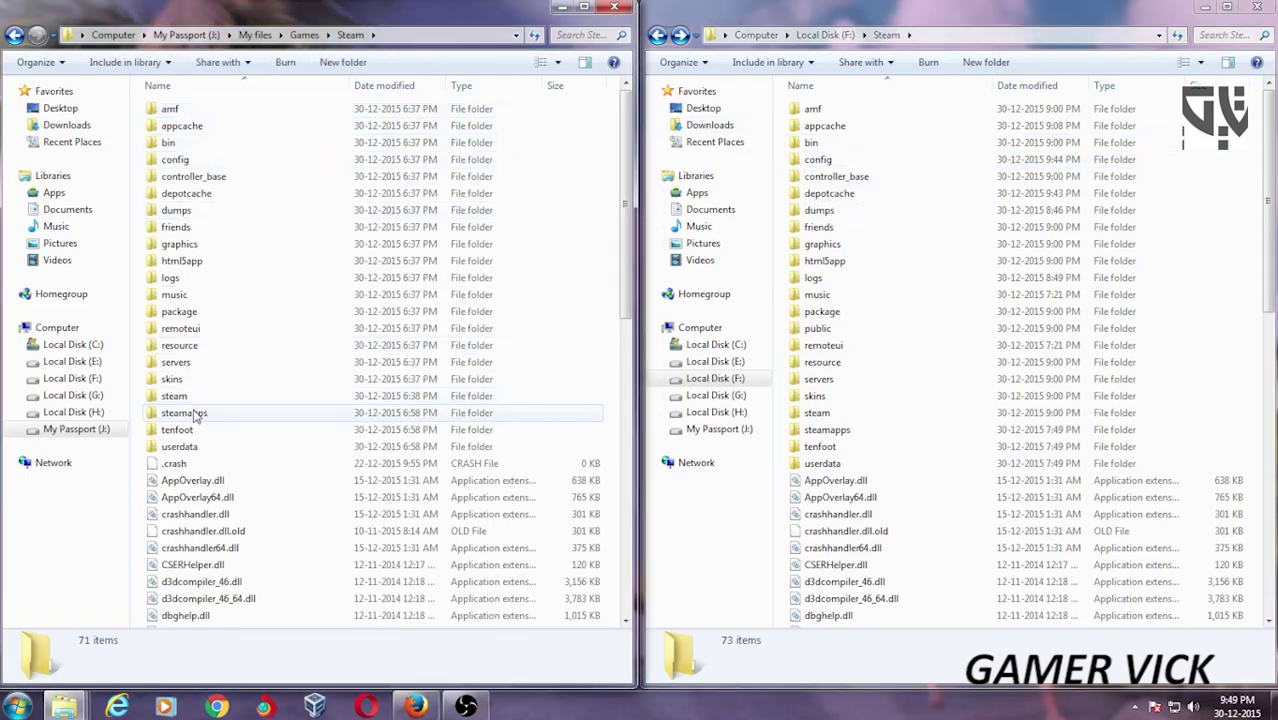
{"action": "double_click", "coordinate": [194, 414]}
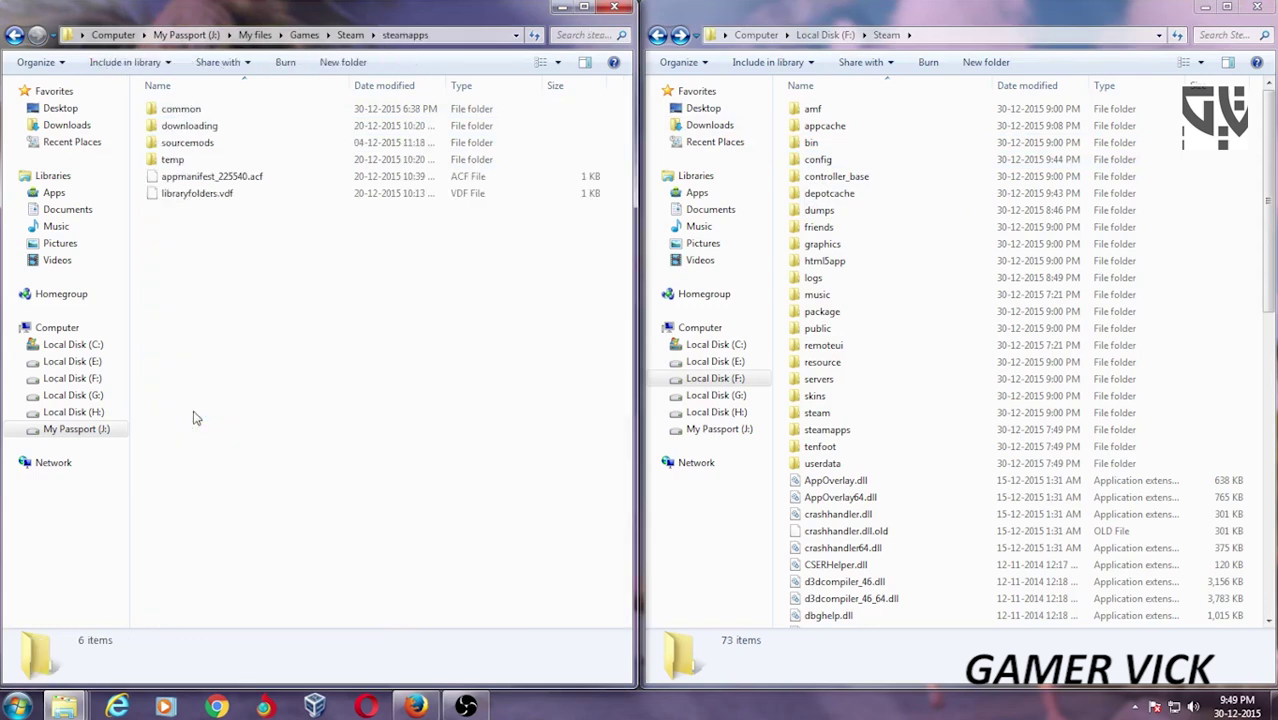
{"action": "double_click", "coordinate": [194, 112]}
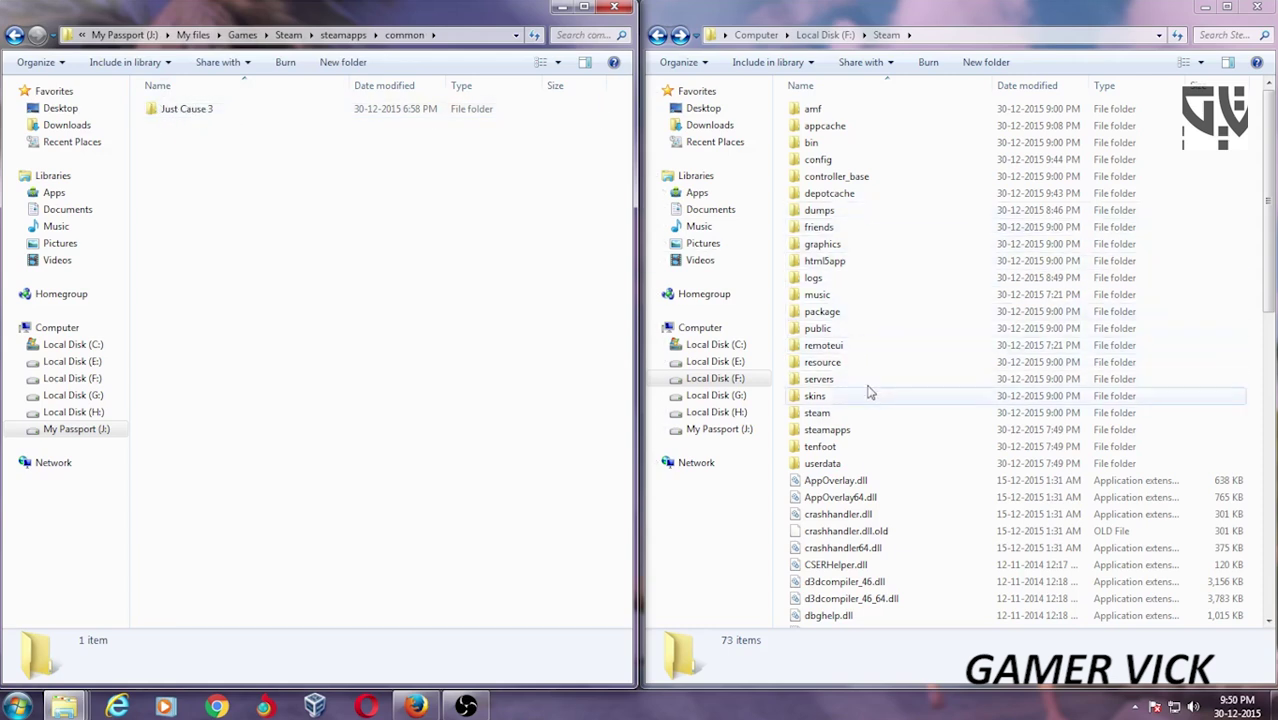
{"action": "double_click", "coordinate": [870, 432]}
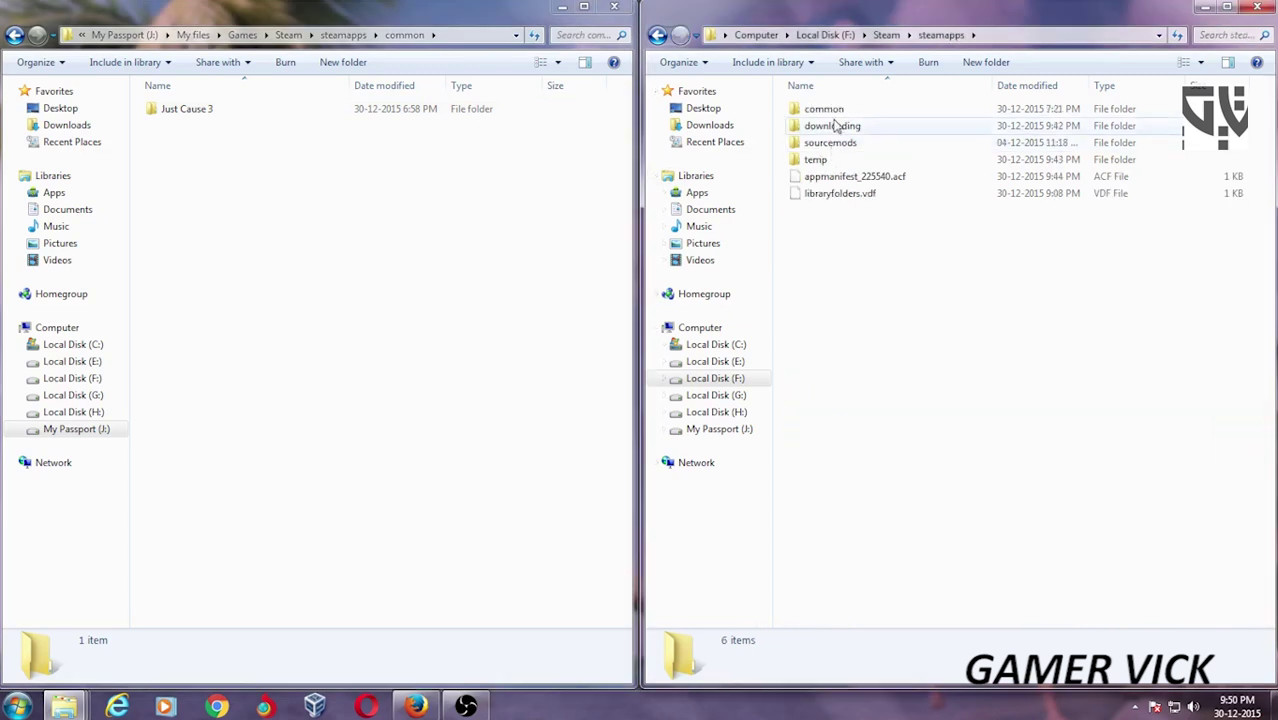
{"action": "double_click", "coordinate": [838, 110]}
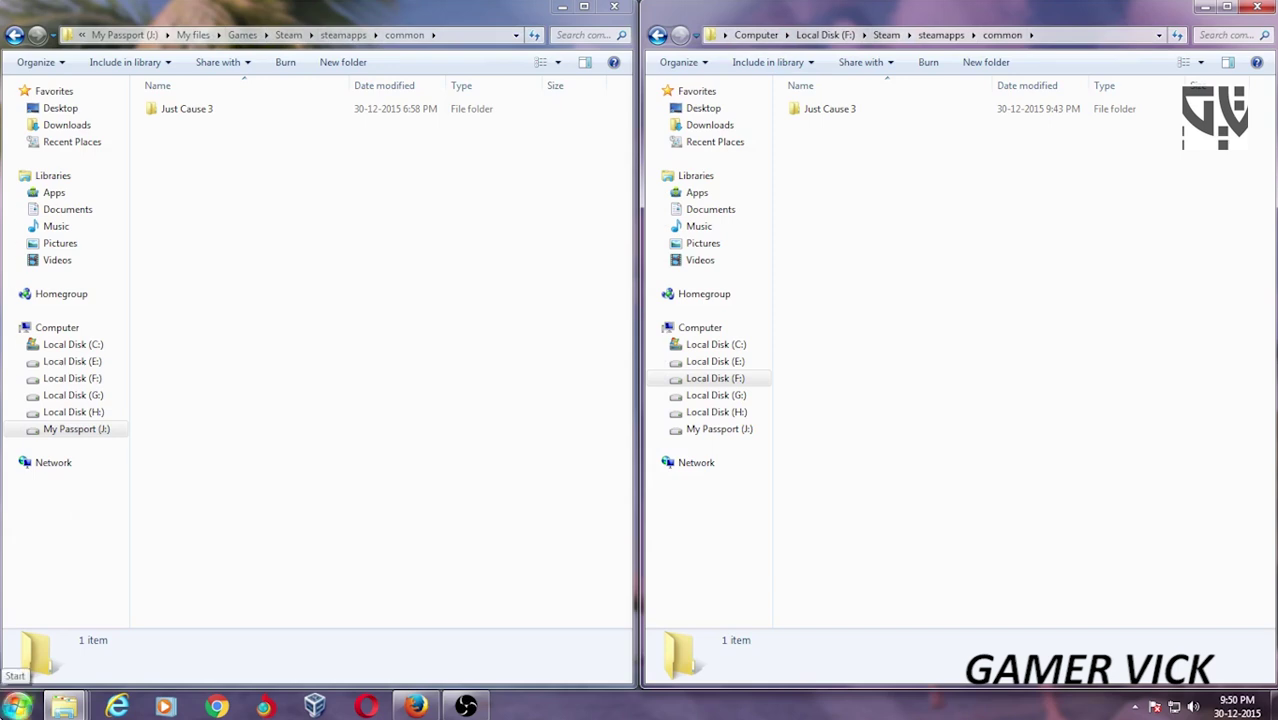
Step: Launch Steam by searching 'steam' from the Start menu
{"action": "left_click", "coordinate": [16, 706]}
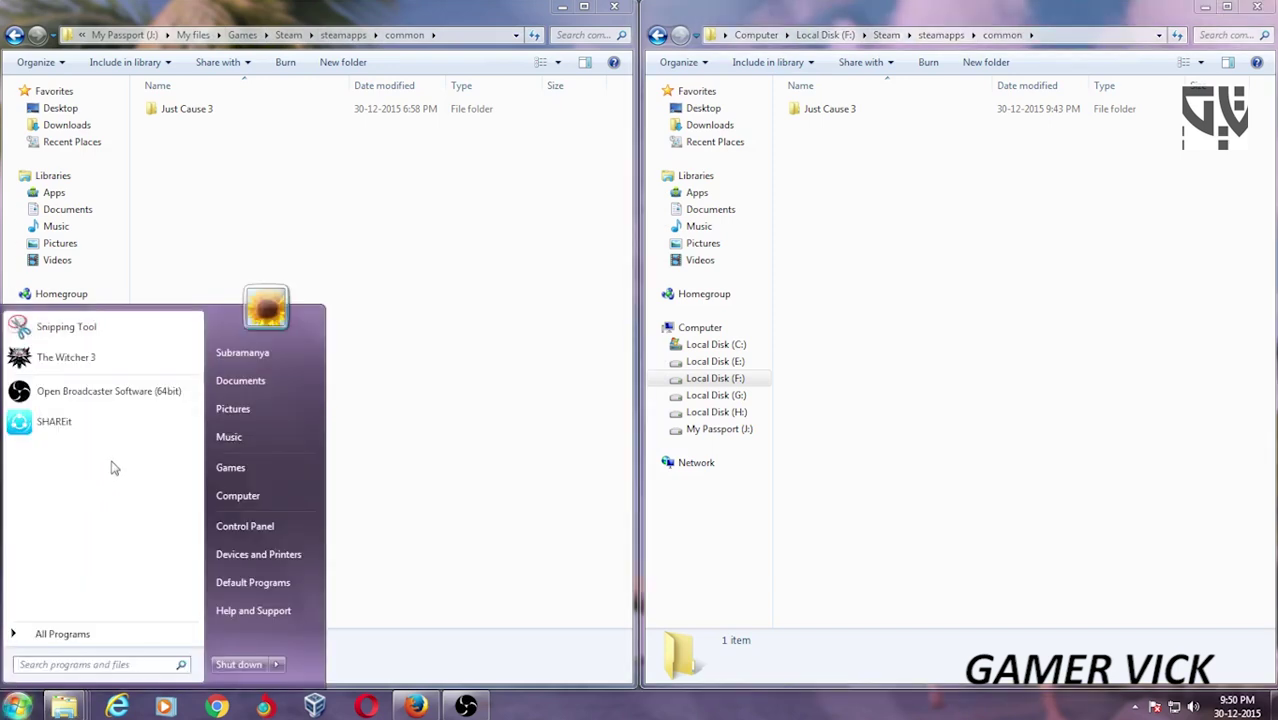
{"action": "left_click", "coordinate": [69, 665]}
{"action": "type", "text": "steam"}
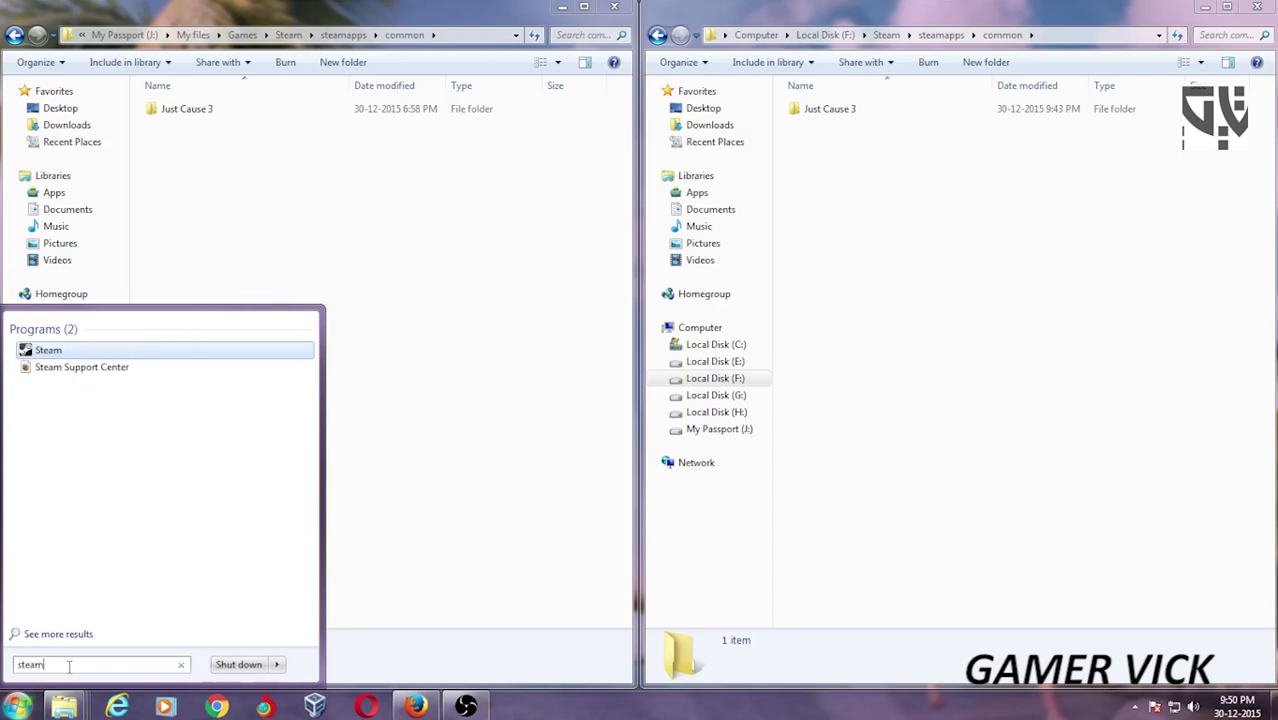
{"action": "key", "text": "Return"}
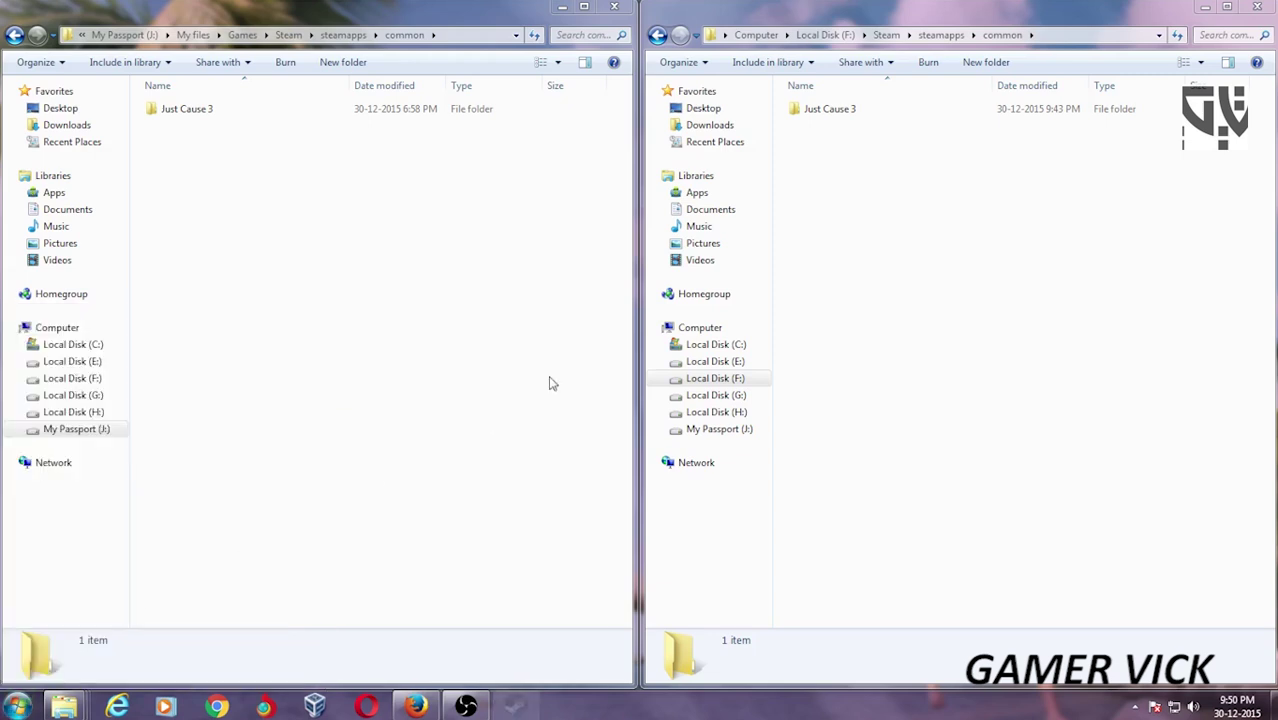
Step: Enter the account name and password, tick Remember my password, and log in
{"action": "left_click", "coordinate": [635, 298]}
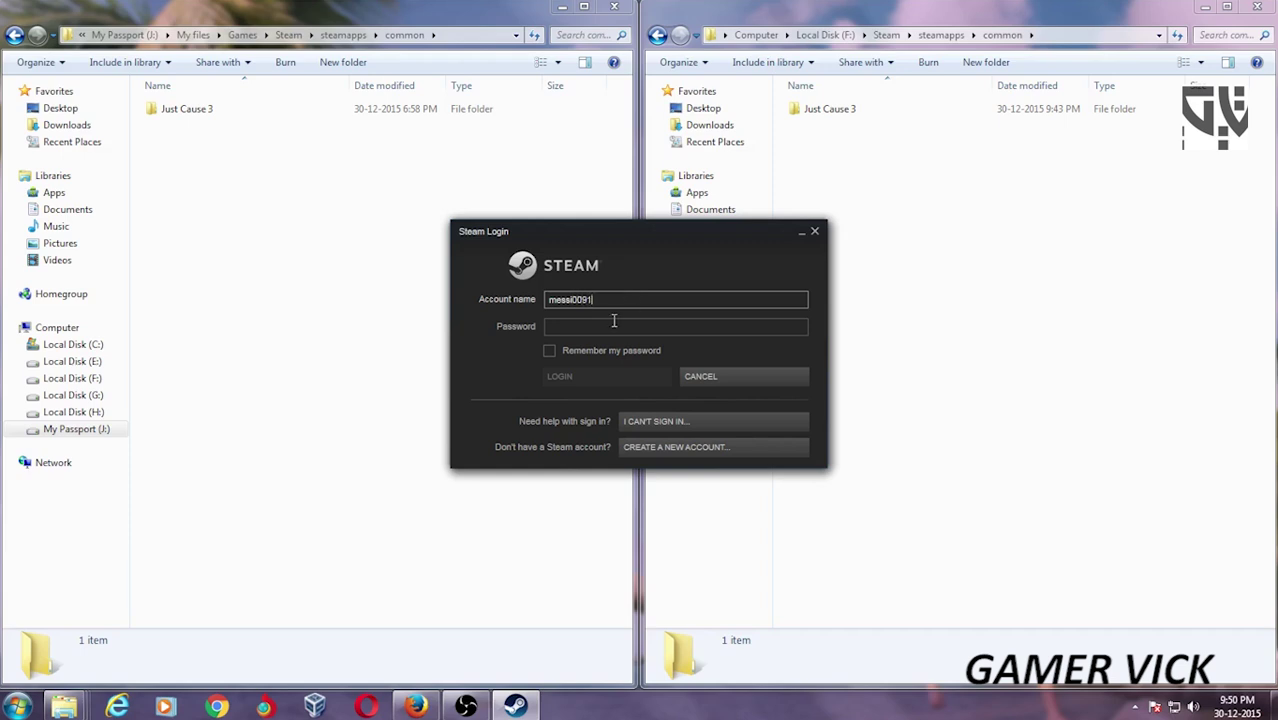
{"action": "left_click", "coordinate": [612, 326]}
{"action": "type", "text": "****"}
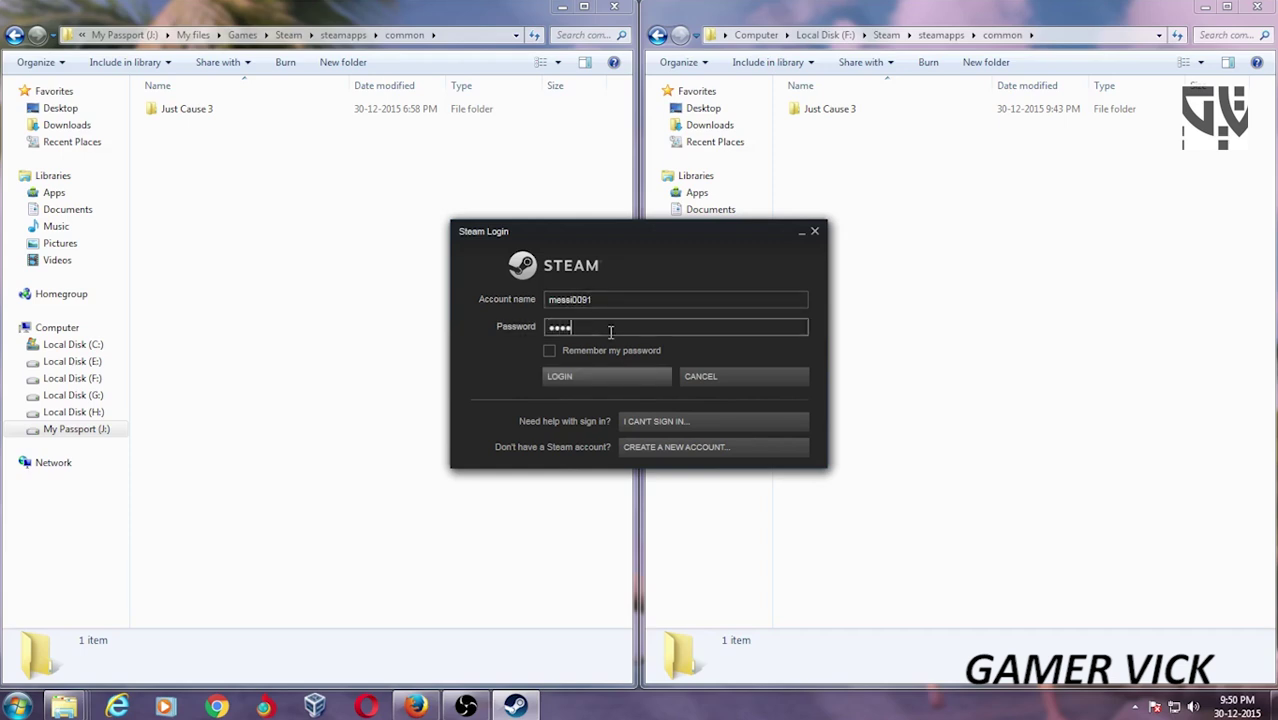
{"action": "type", "text": "********"}
{"action": "left_click", "coordinate": [550, 350]}
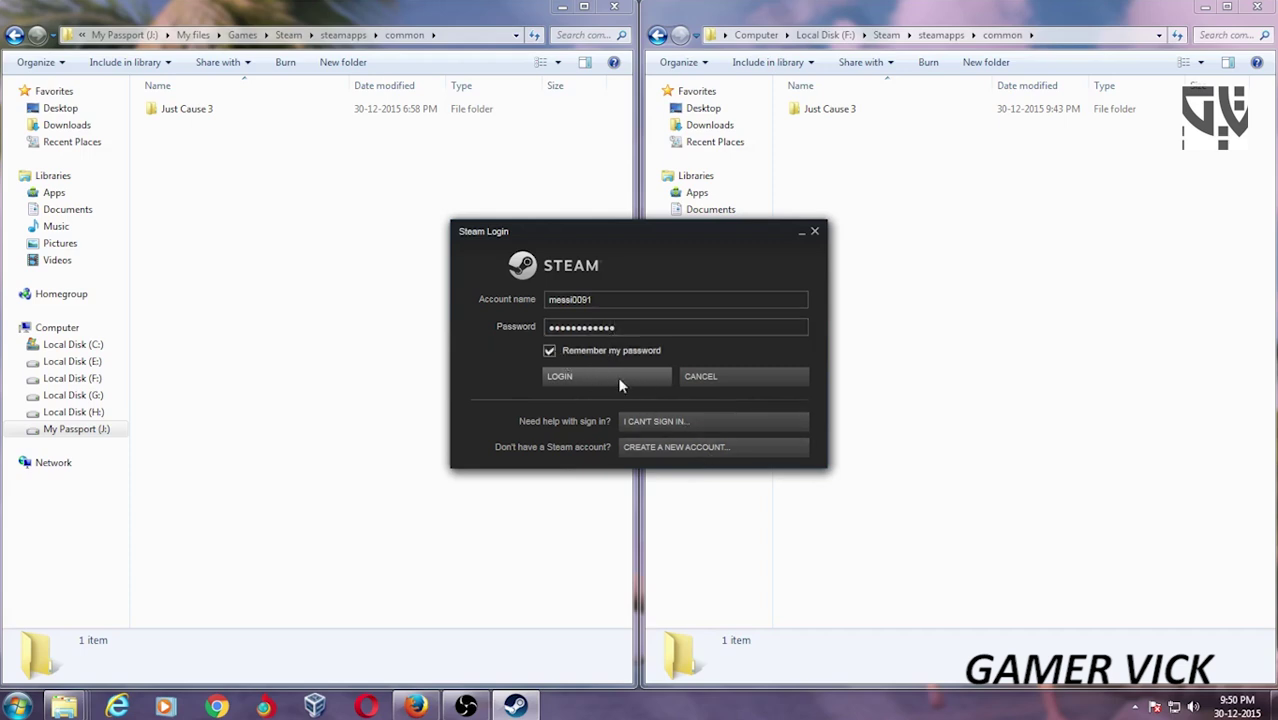
{"action": "left_click", "coordinate": [619, 380]}
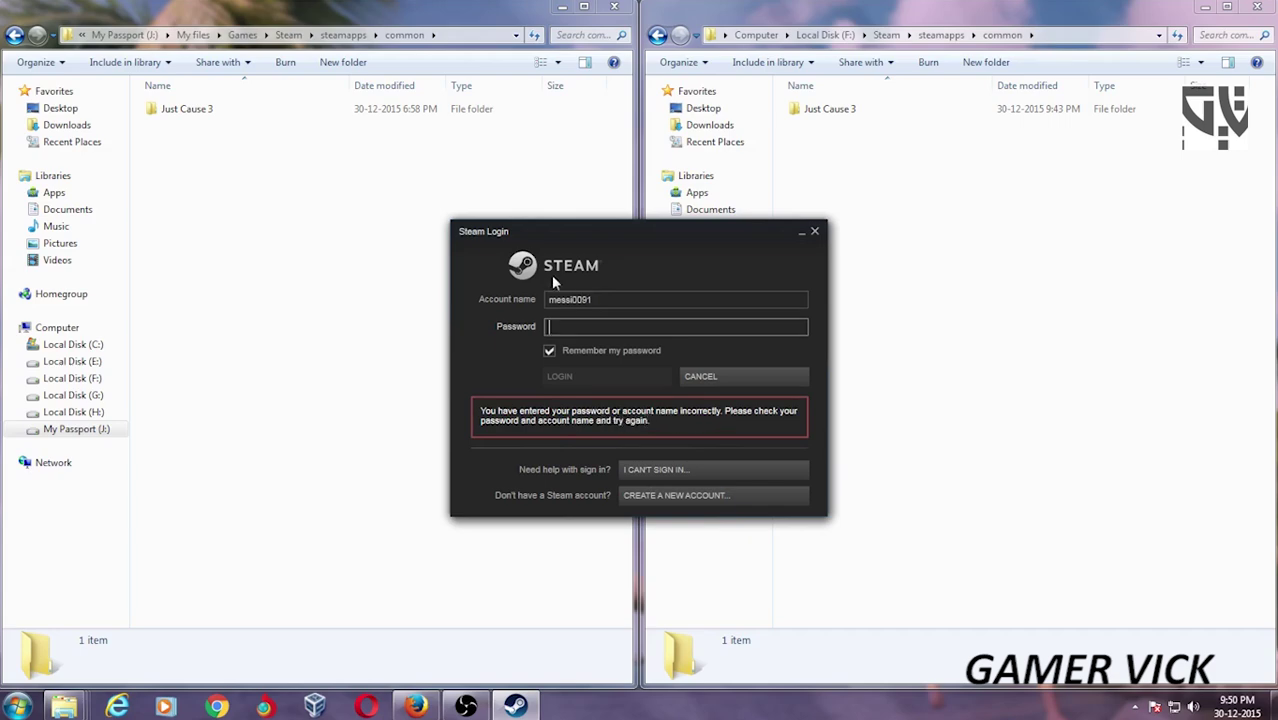
Step: Check the Steam Guard code email in the browser, then return to correct the account name
{"action": "left_click", "coordinate": [416, 707]}
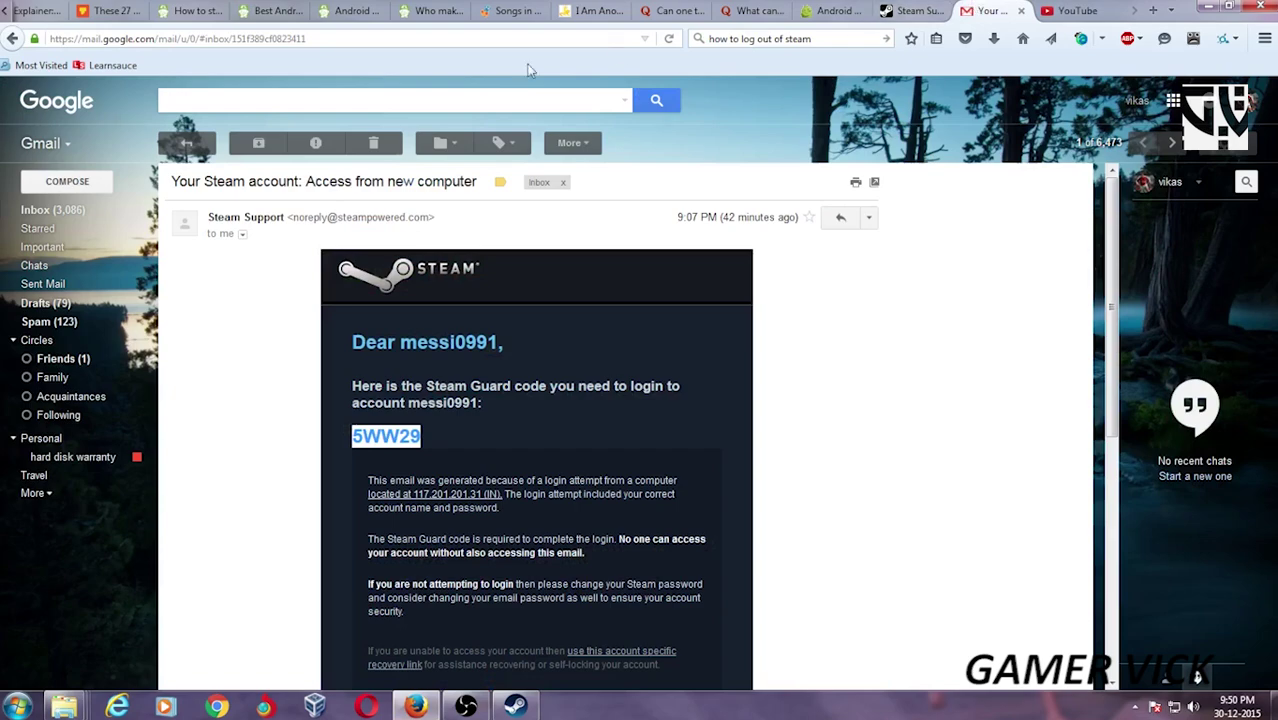
{"action": "left_click", "coordinate": [990, 10]}
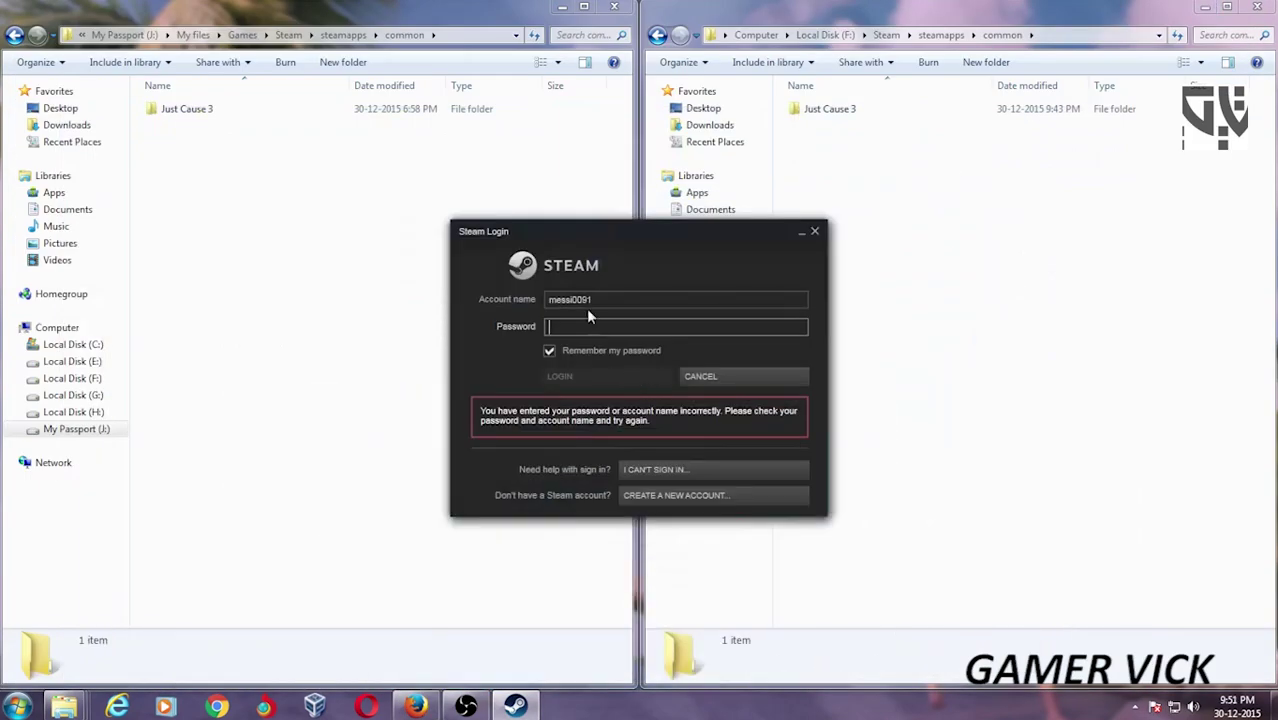
{"action": "left_click", "coordinate": [588, 300]}
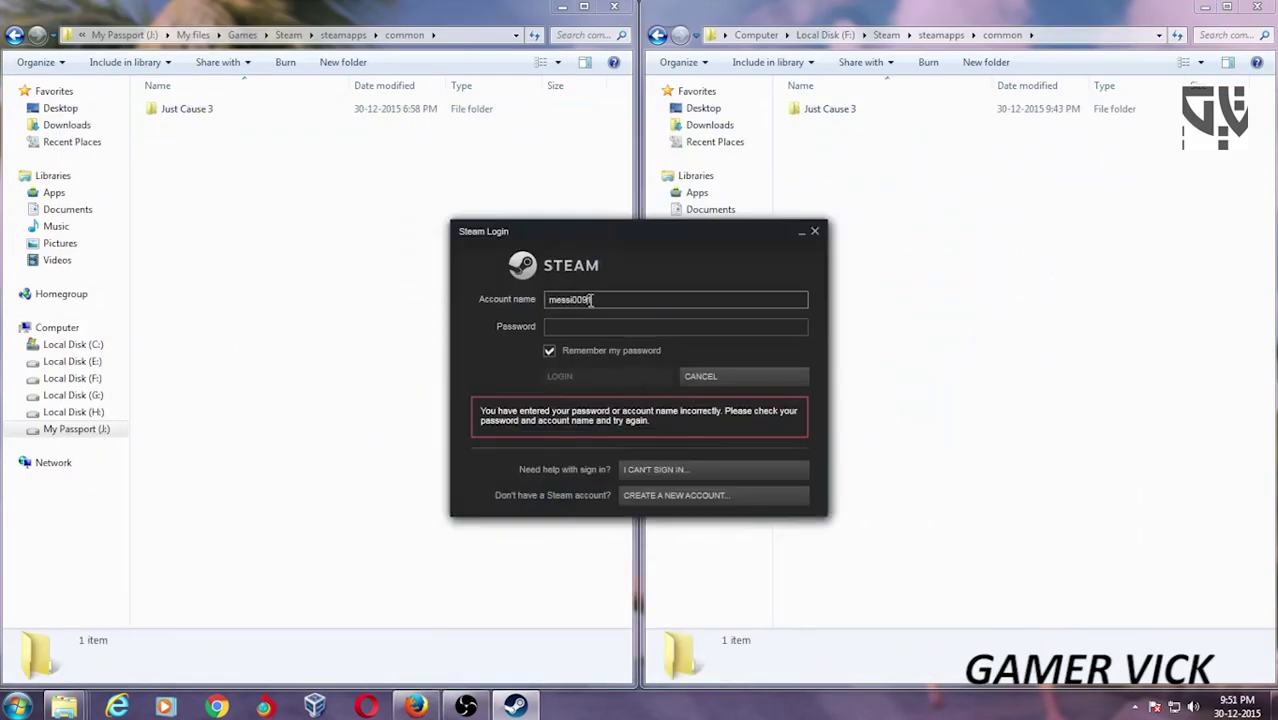
Step: Correct the Steam account name, re-enter the account password, and submit the login
{"action": "key", "text": "BackSpace"}
{"action": "key", "text": "BackSpace"}
{"action": "left_click", "coordinate": [595, 298]}
{"action": "left_click", "coordinate": [602, 325]}
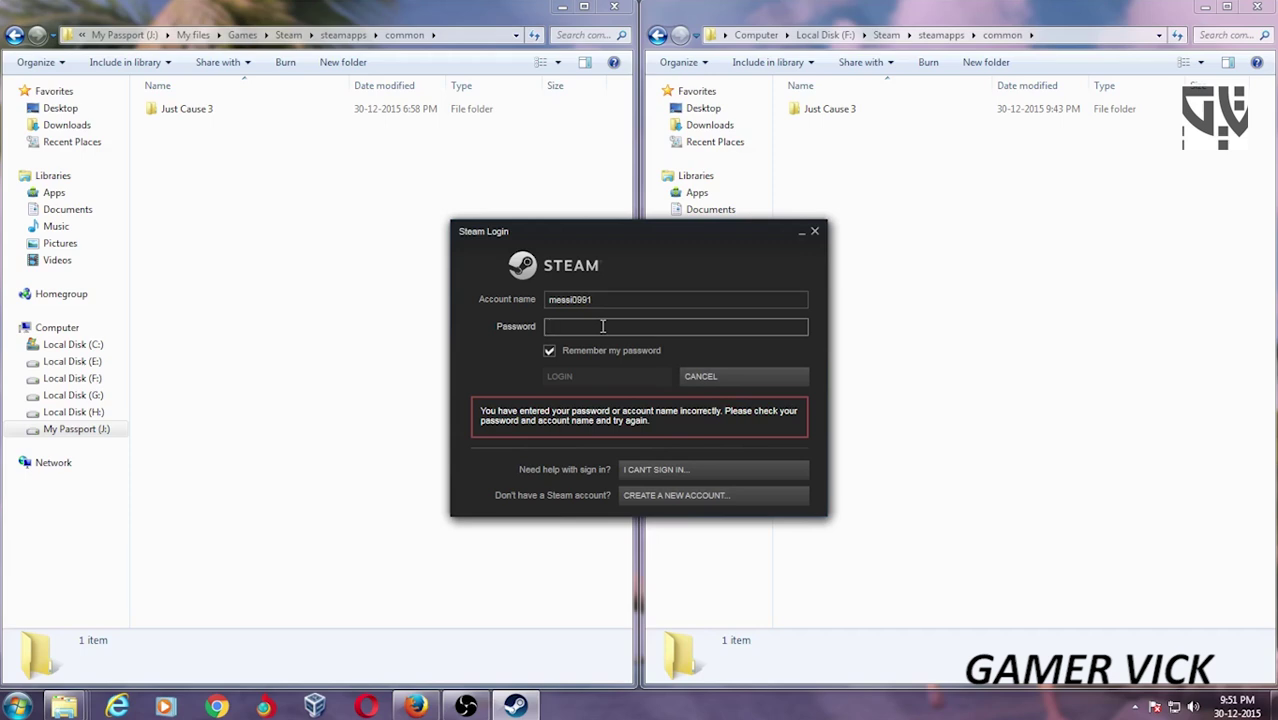
{"action": "type", "text": "m"}
{"action": "key", "text": "BackSpace"}
{"action": "key", "text": "BackSpace"}
{"action": "type", "text": "**********"}
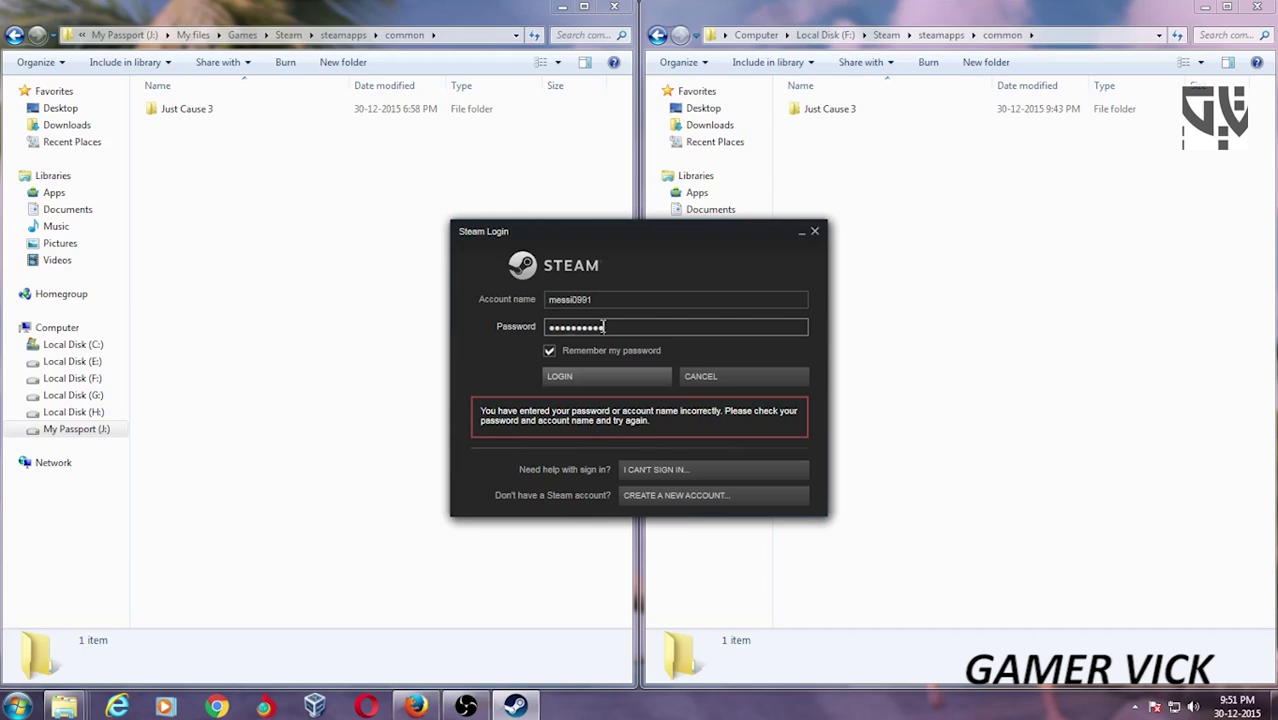
{"action": "type", "text": "**"}
{"action": "left_click", "coordinate": [585, 376]}
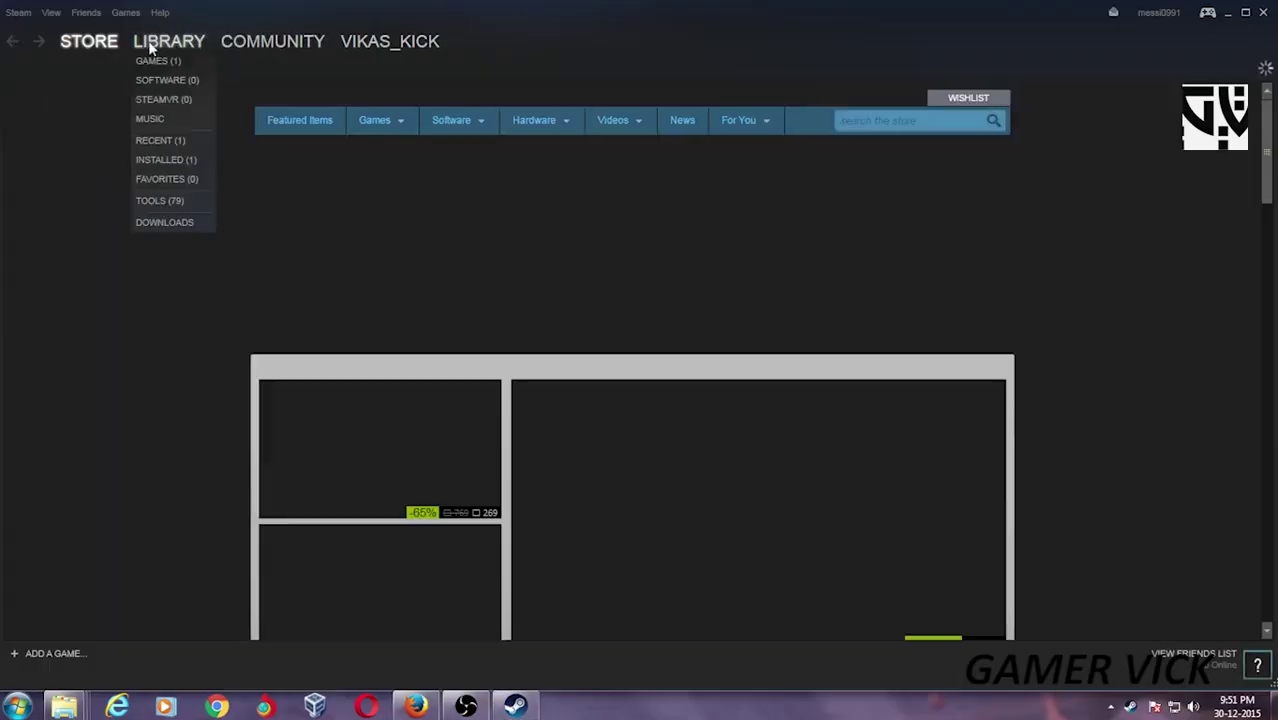
Step: Launch Just Cause 3 from the Steam library
{"action": "left_click", "coordinate": [169, 41]}
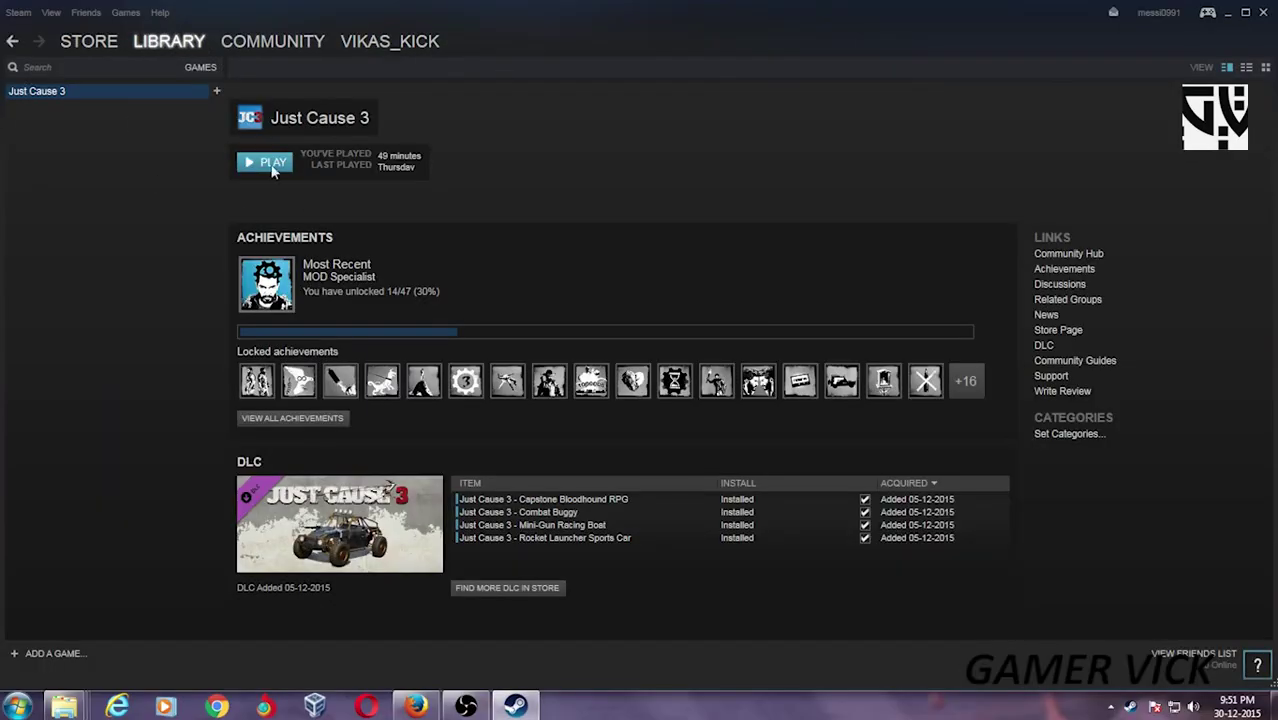
{"action": "mouse_move", "coordinate": [157, 45]}
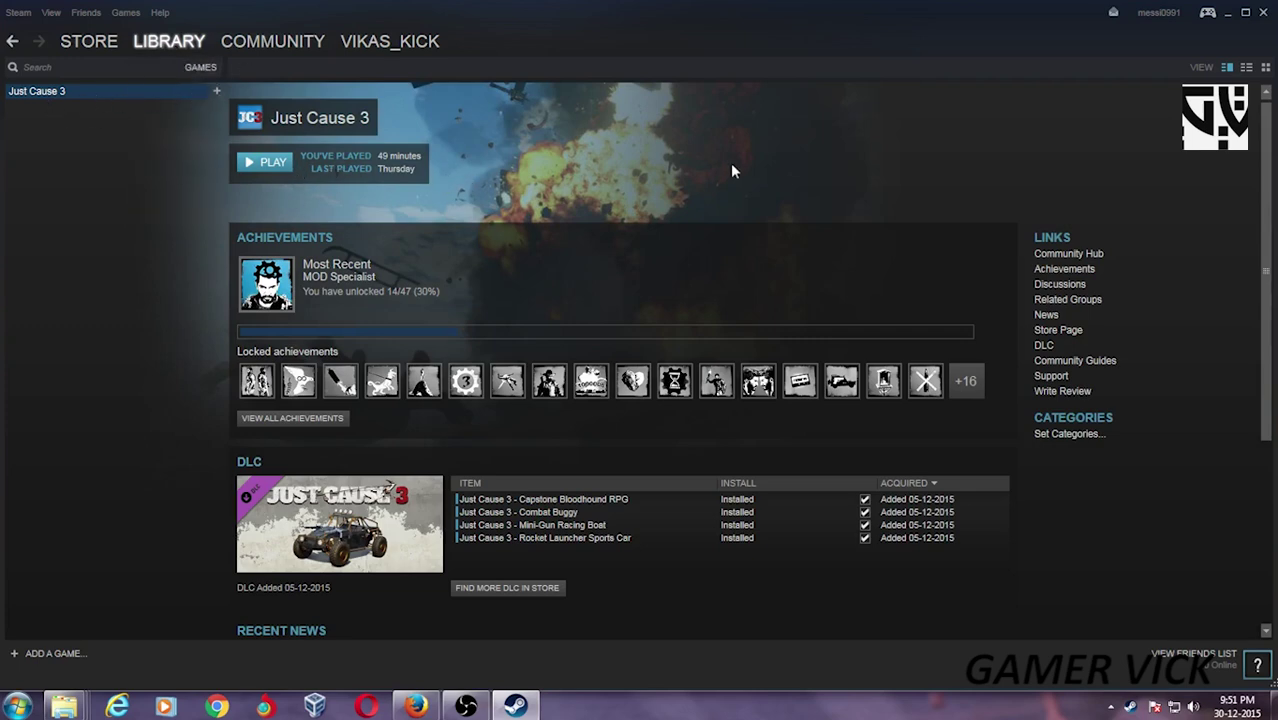
{"action": "left_click", "coordinate": [266, 165]}
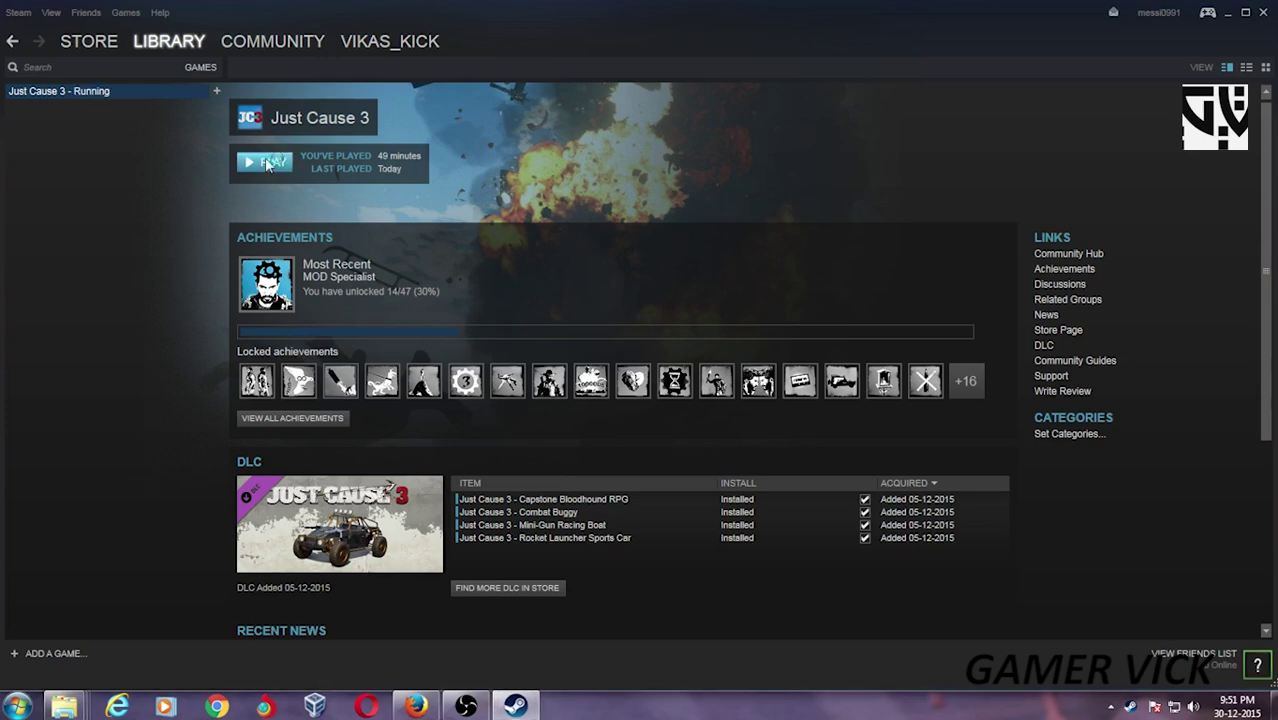